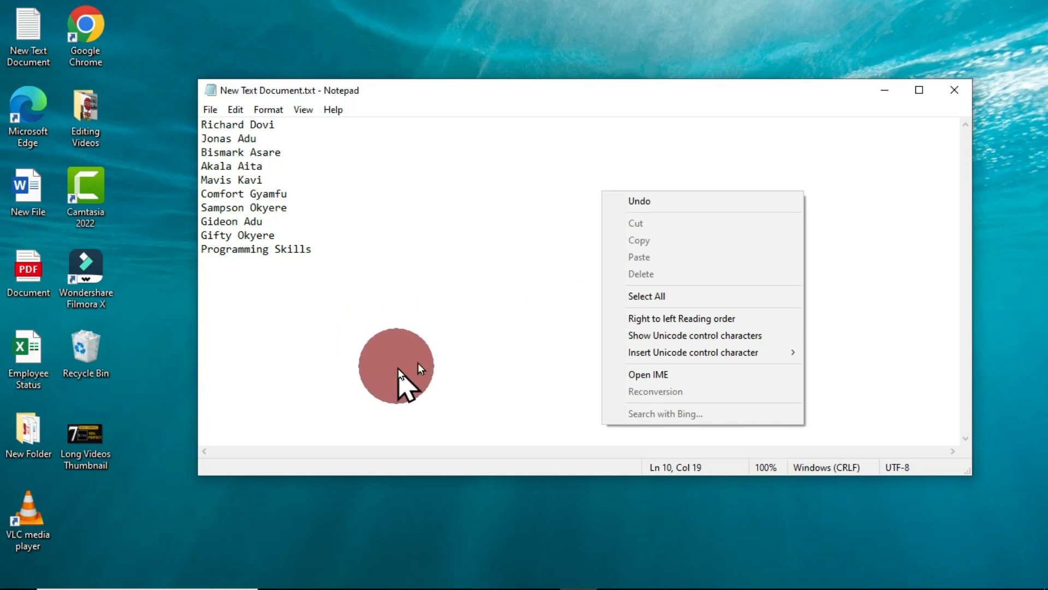
- Select the entire list of names in the Notepad document for copying
click(442, 306)
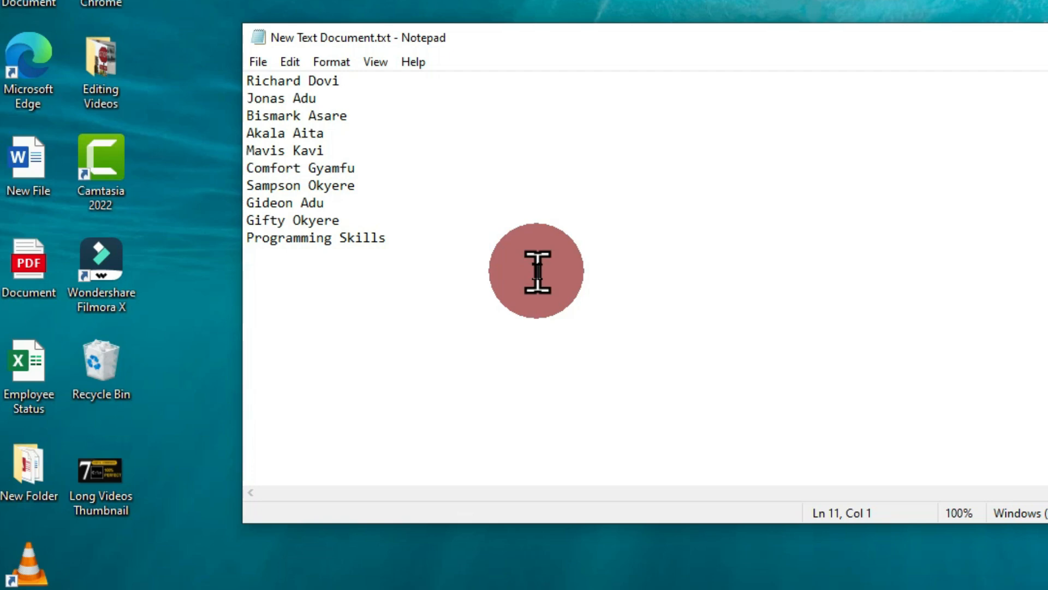
key(ctrl+a)
key(ctrl+c)
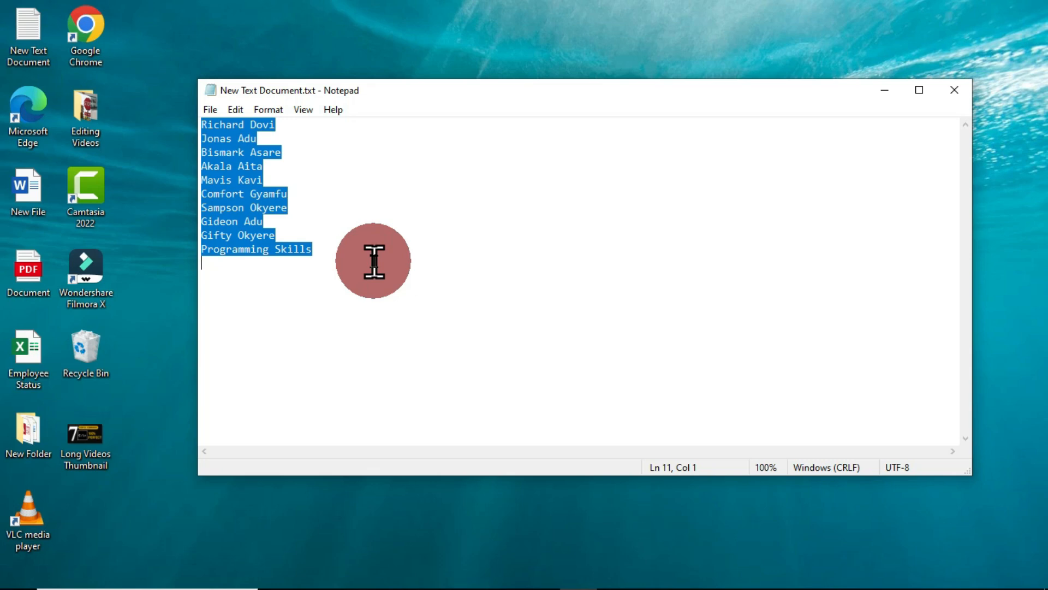
mouse_move(523, 583)
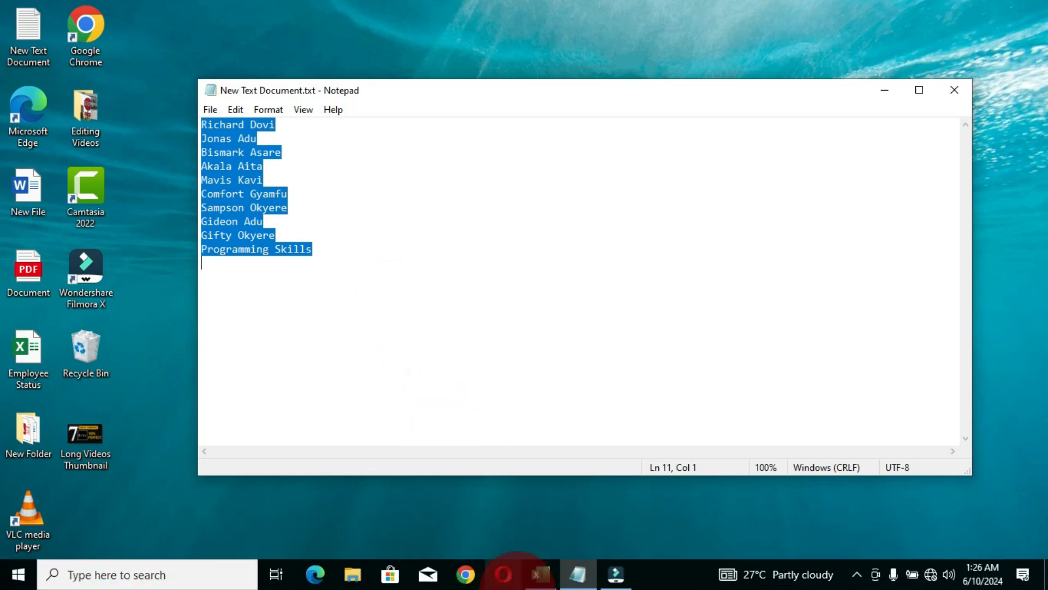
- Paste the ten names into A1:A10 of Book1 and widen column A to fit them
click(543, 578)
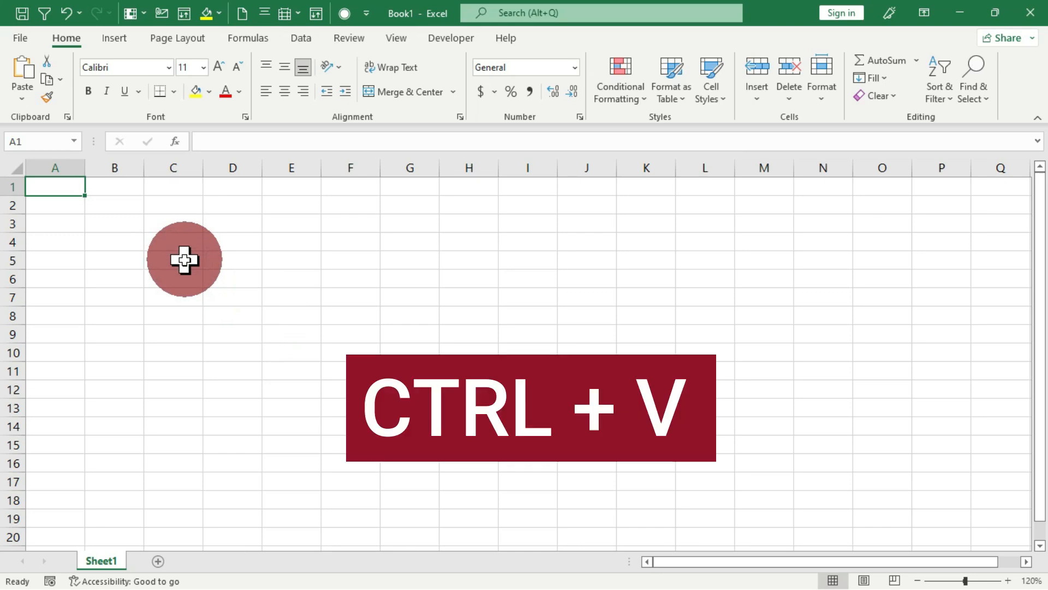
key(ctrl+v)
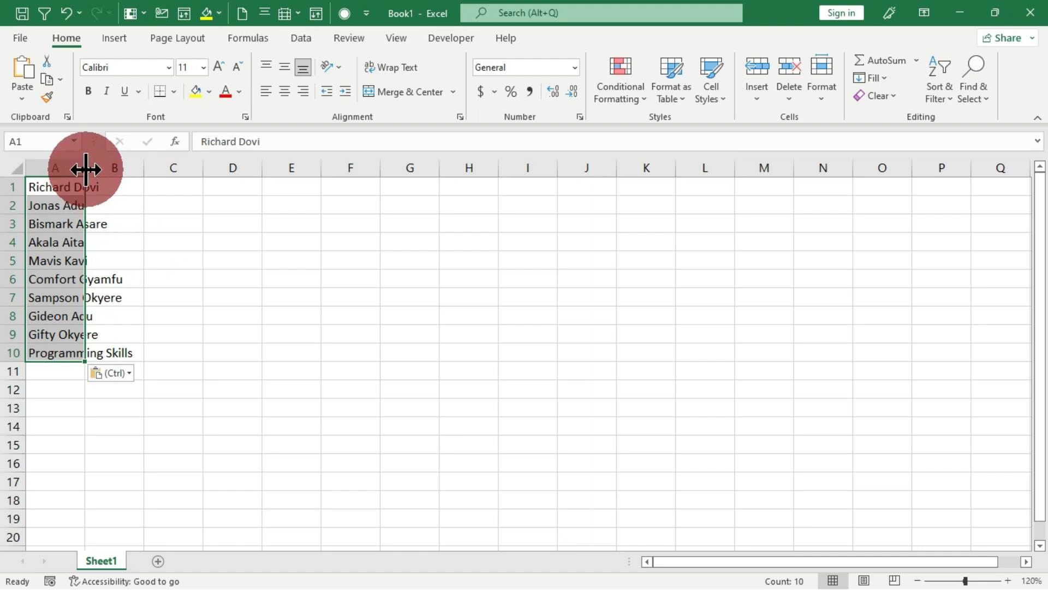
drag(85, 169, 143, 169)
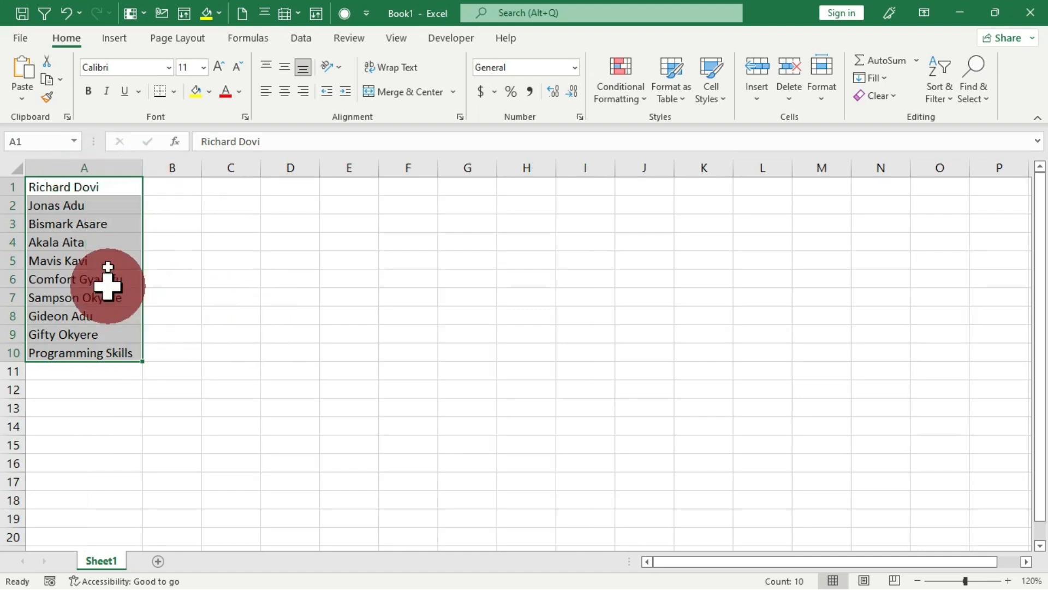
- Enter an md command with the first name in quotes in B1, then autofit column B
click(174, 186)
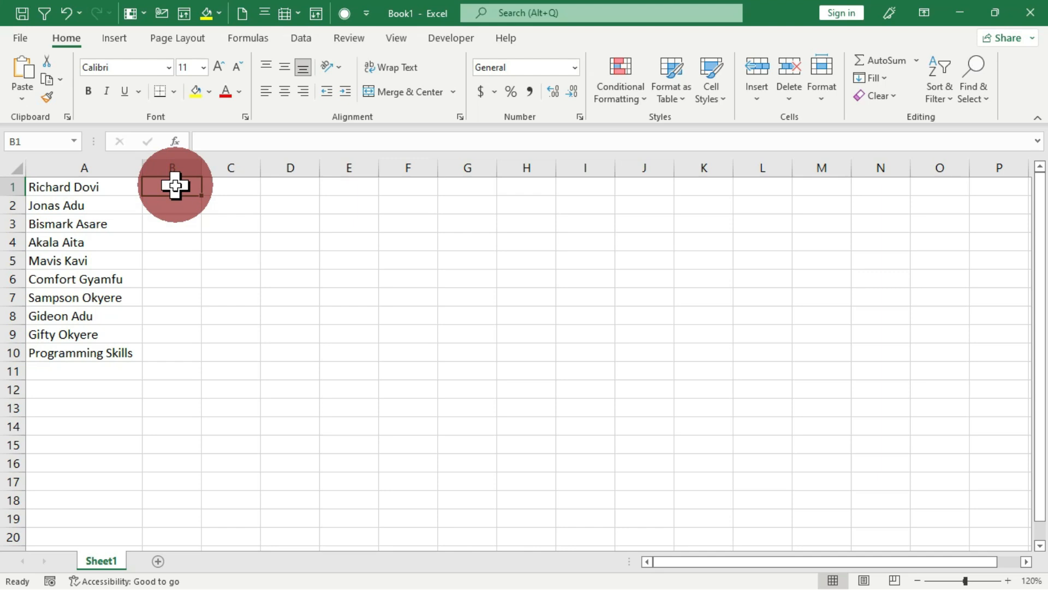
text(md)
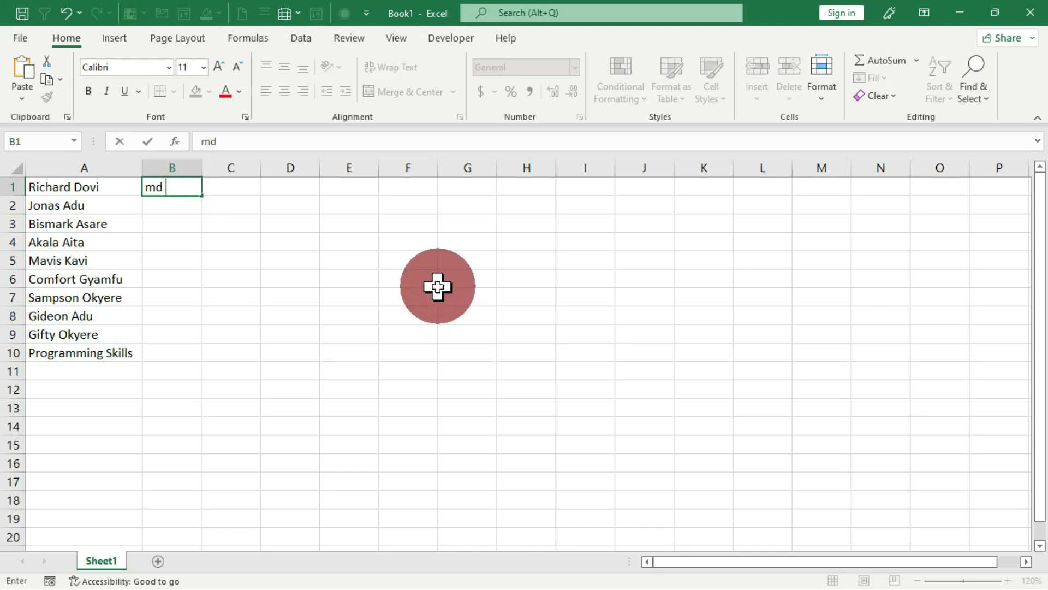
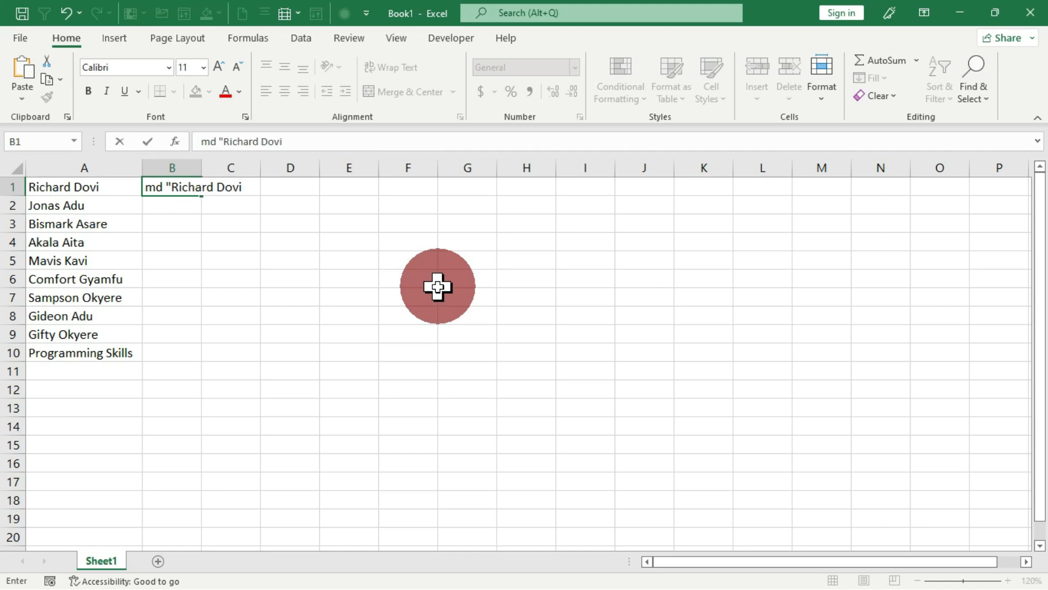
text(")
key(Return)
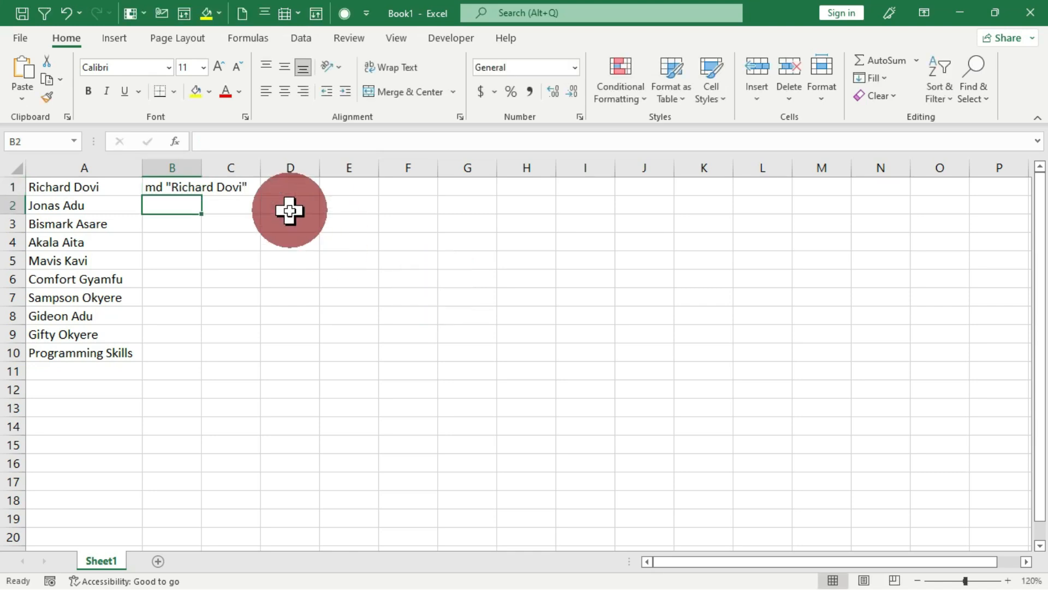
double_click(203, 164)
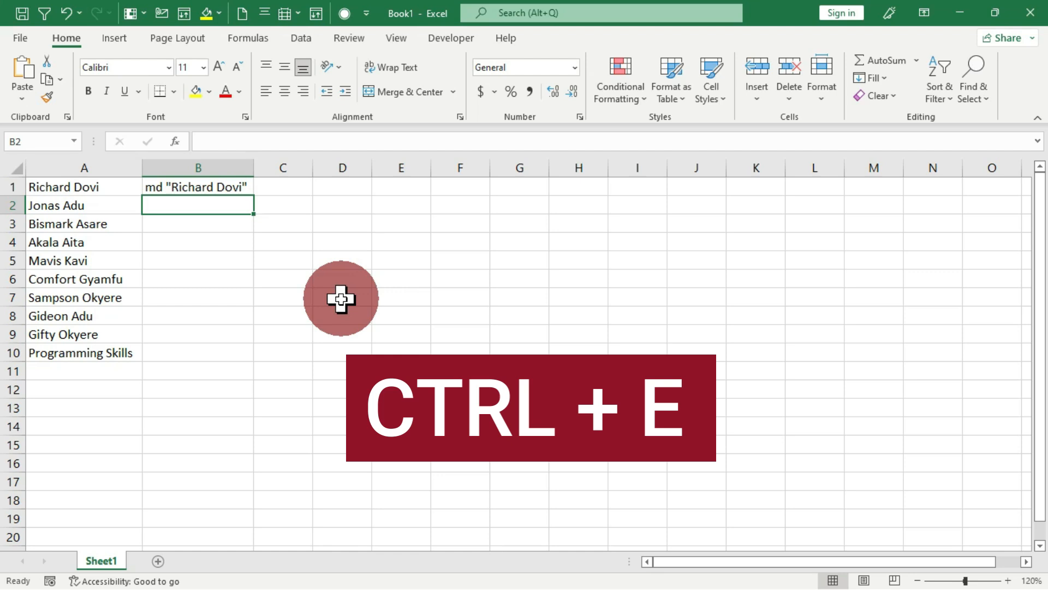
- Flash-fill md commands for the remaining names into B2:B10, then copy B1:B10
key(ctrl+e)
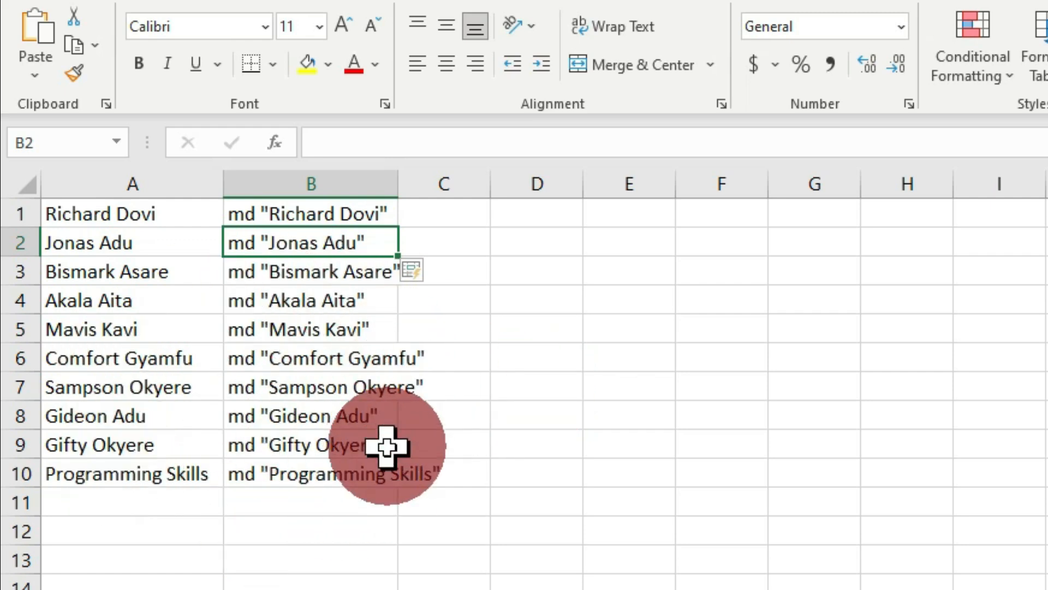
click(334, 215)
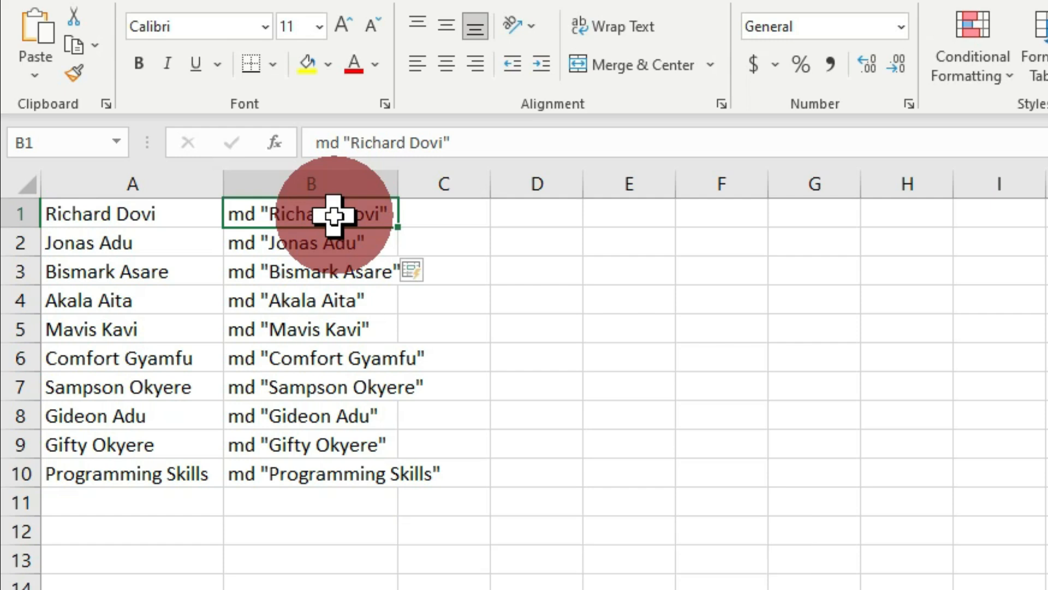
key(ctrl+shift+Down)
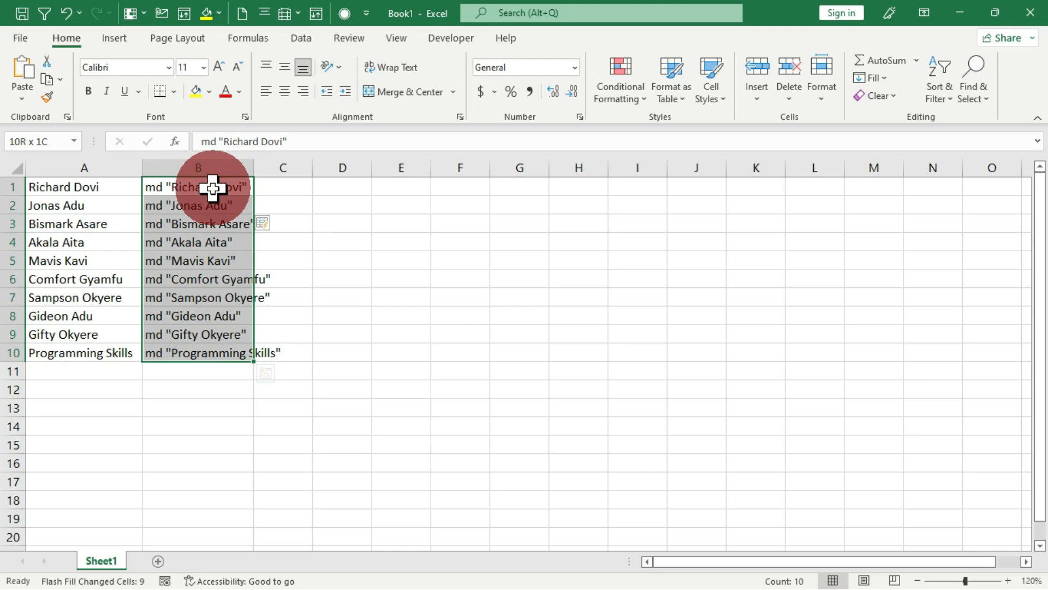
key(ctrl+c)
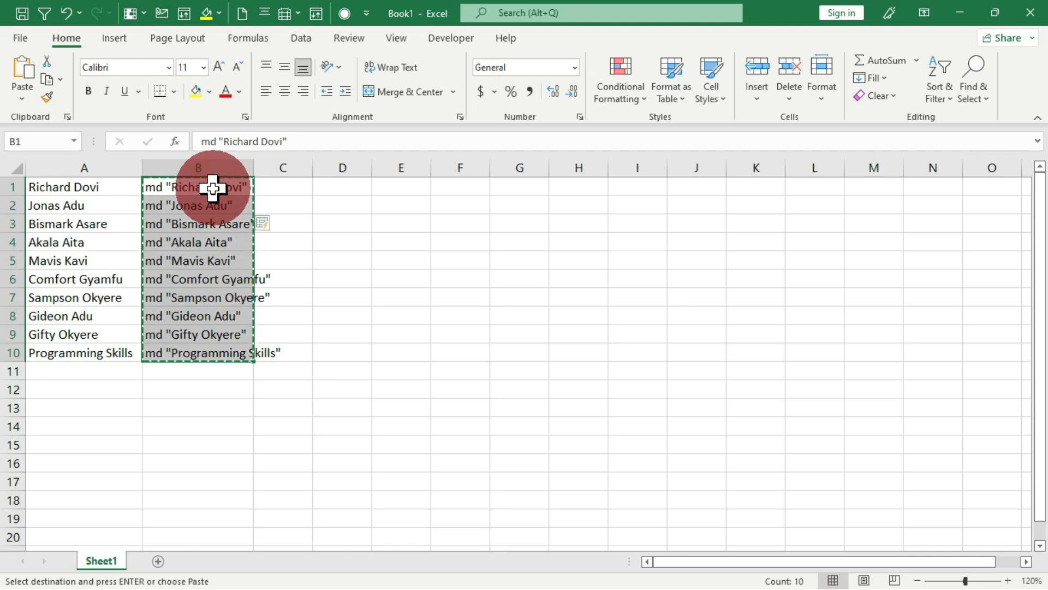
- Paste the ten md commands over the names in the Notepad document
click(213, 188)
key(alt+Tab)
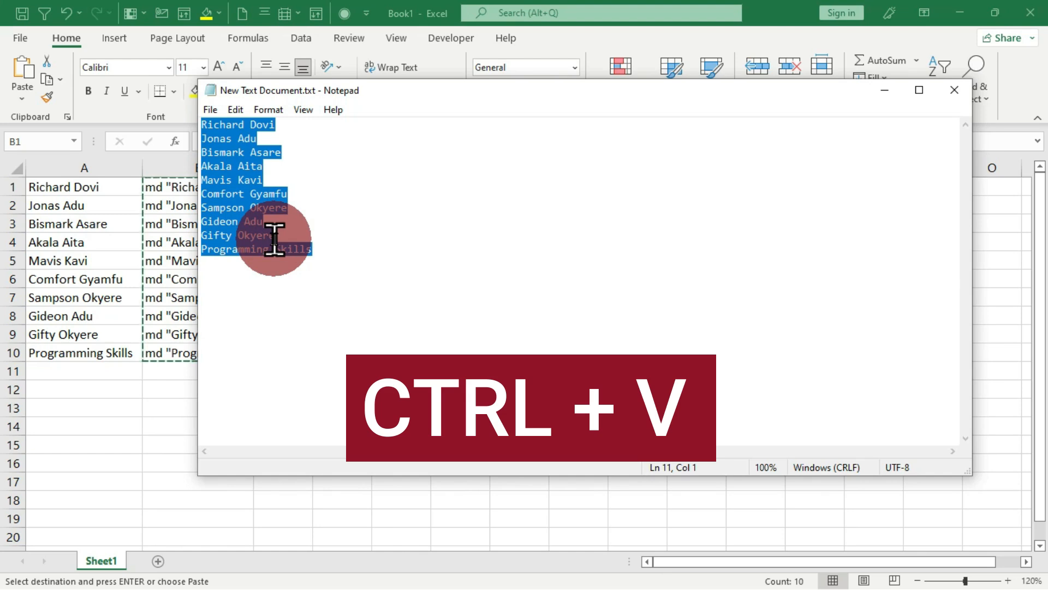
key(ctrl+v)
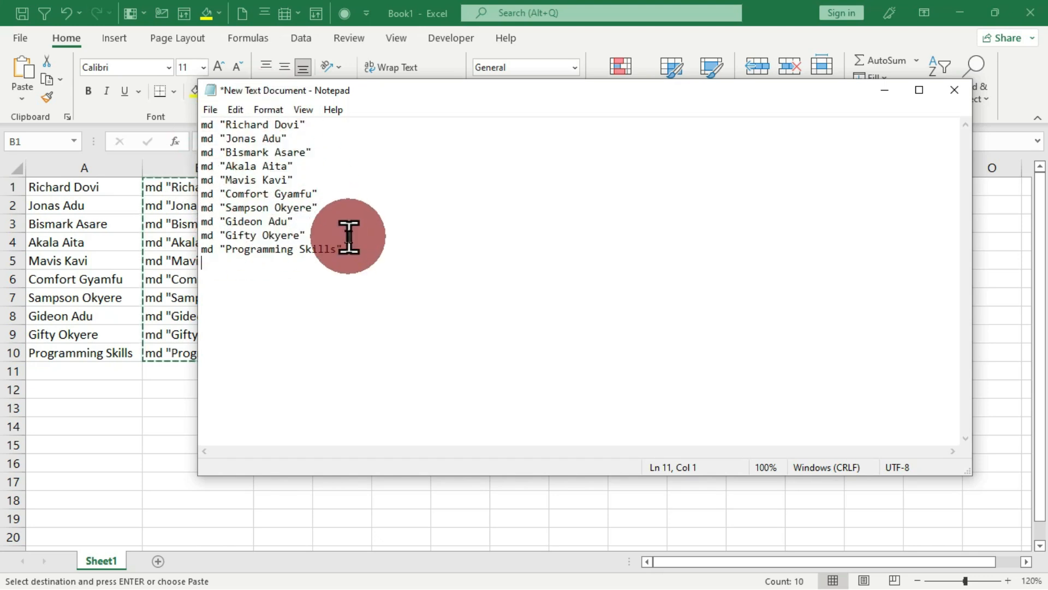
- Save the Notepad document to the Desktop as Direct.bat
click(208, 107)
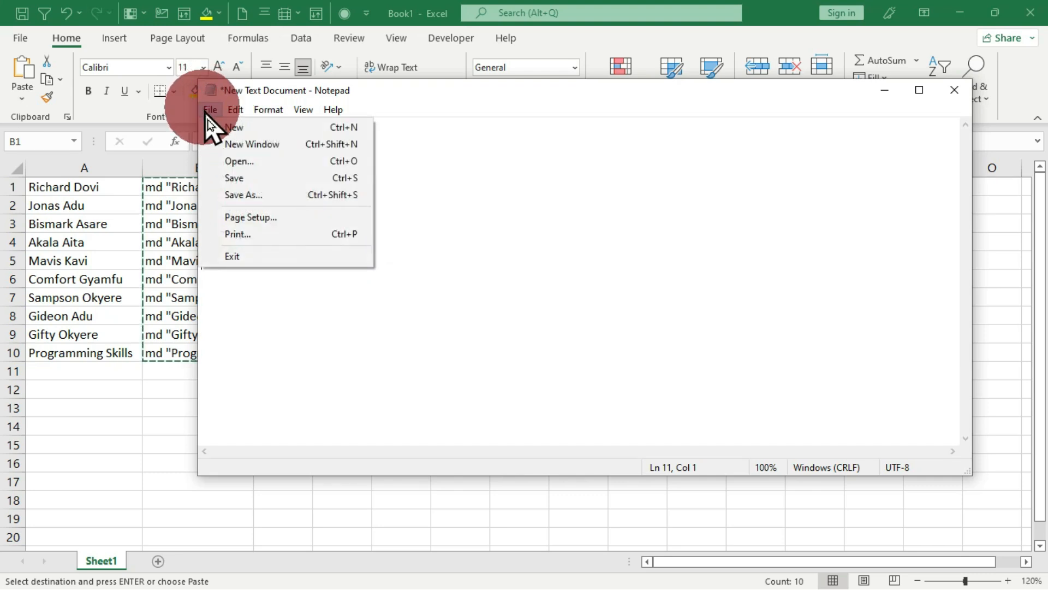
click(261, 197)
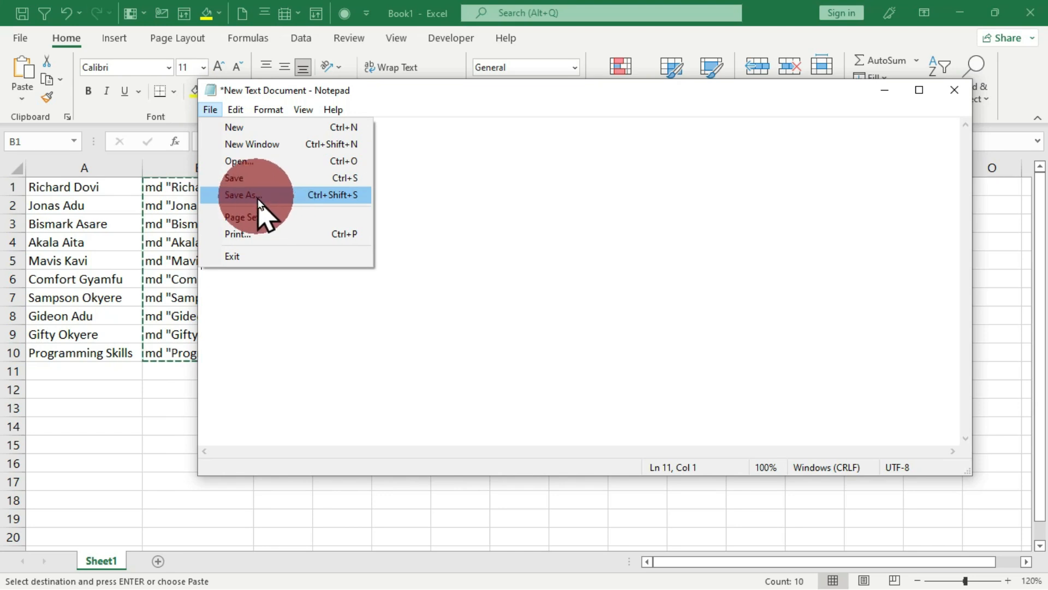
key(Escape)
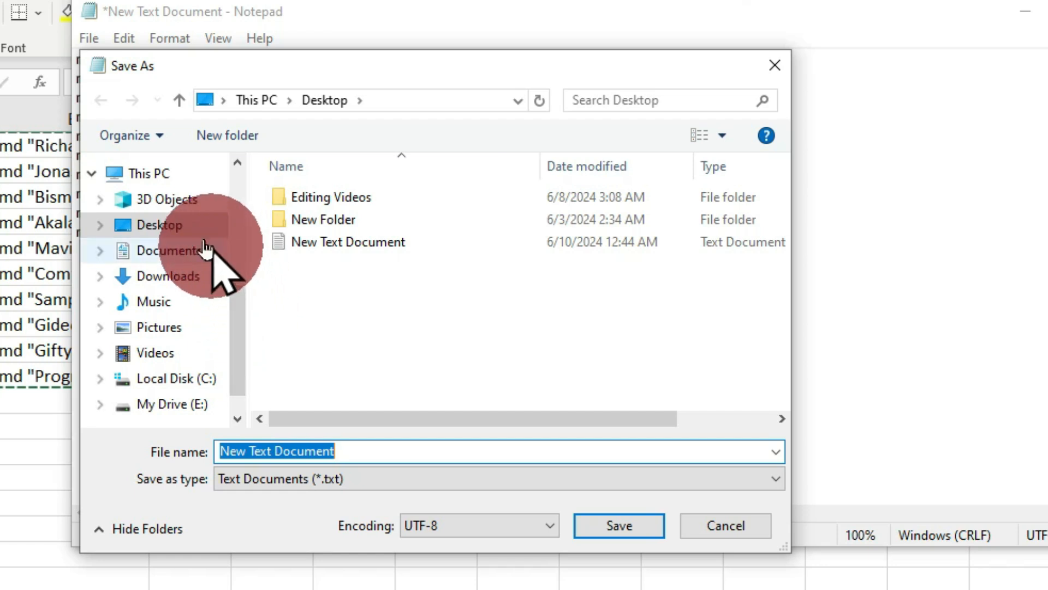
click(163, 237)
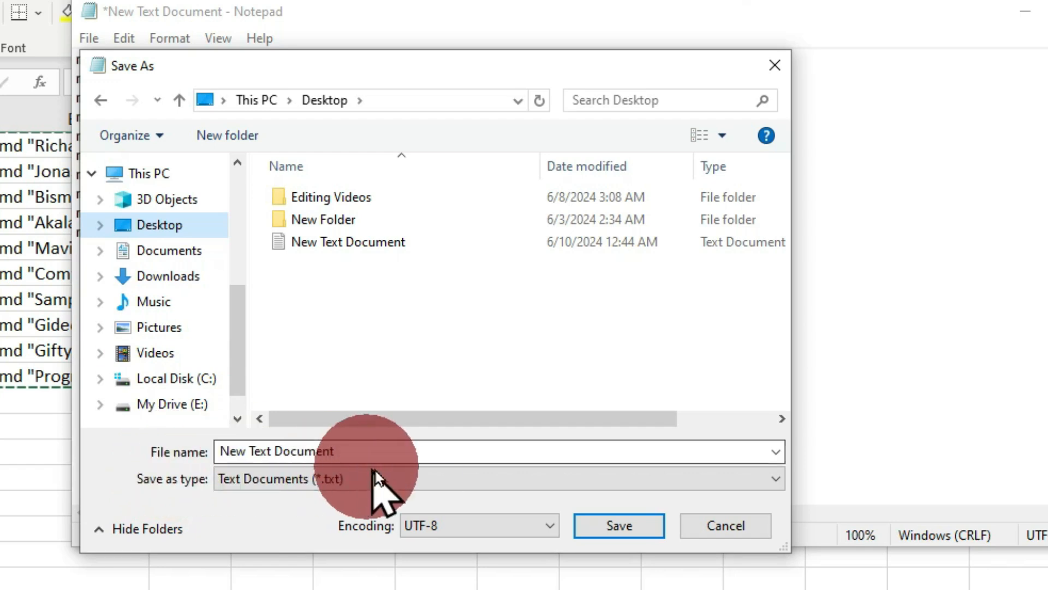
triple_click(352, 451)
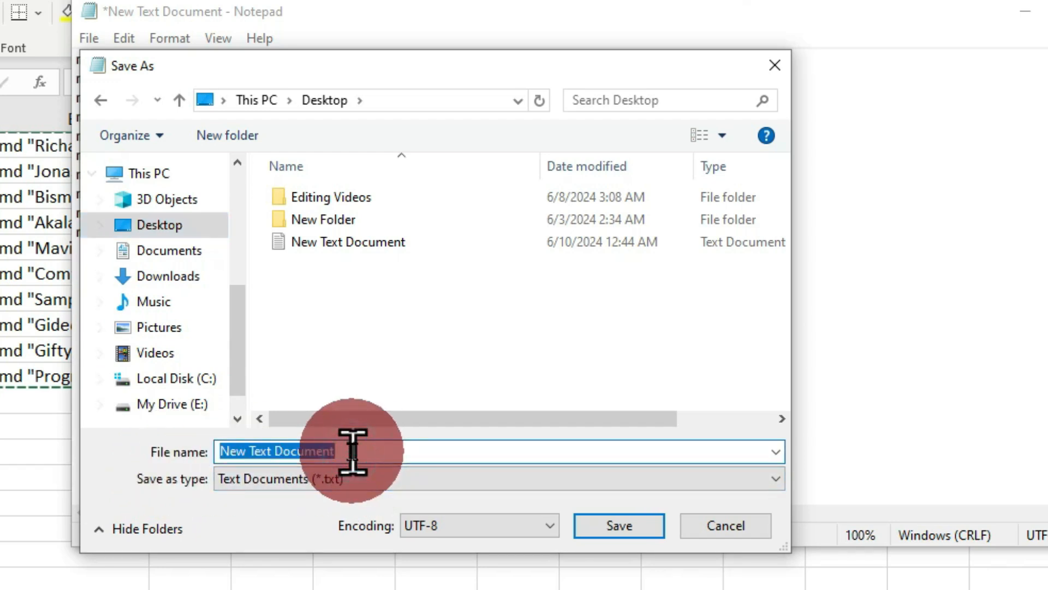
text(Direct)
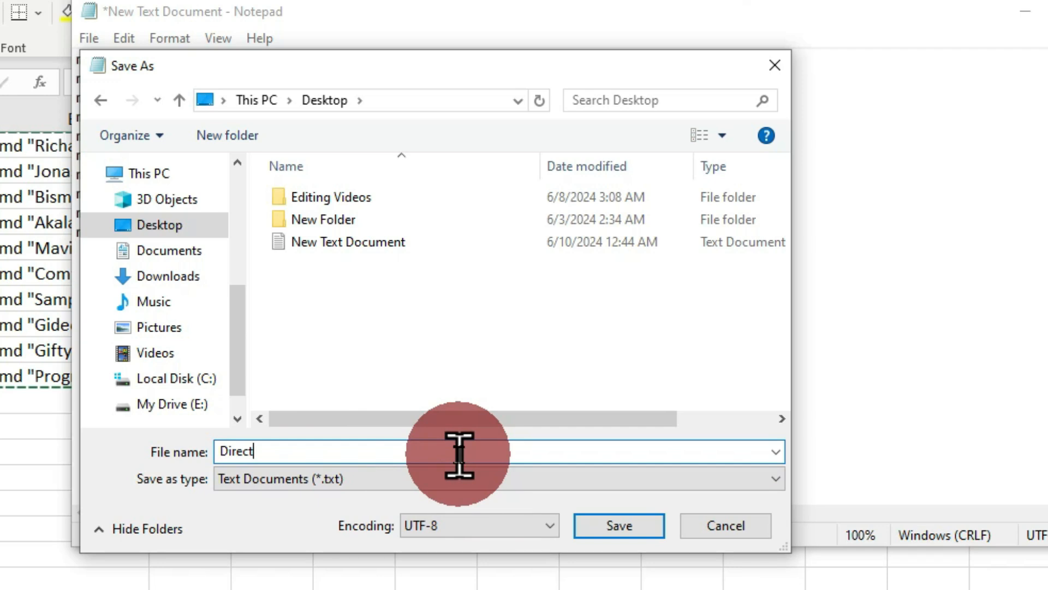
text(.bat)
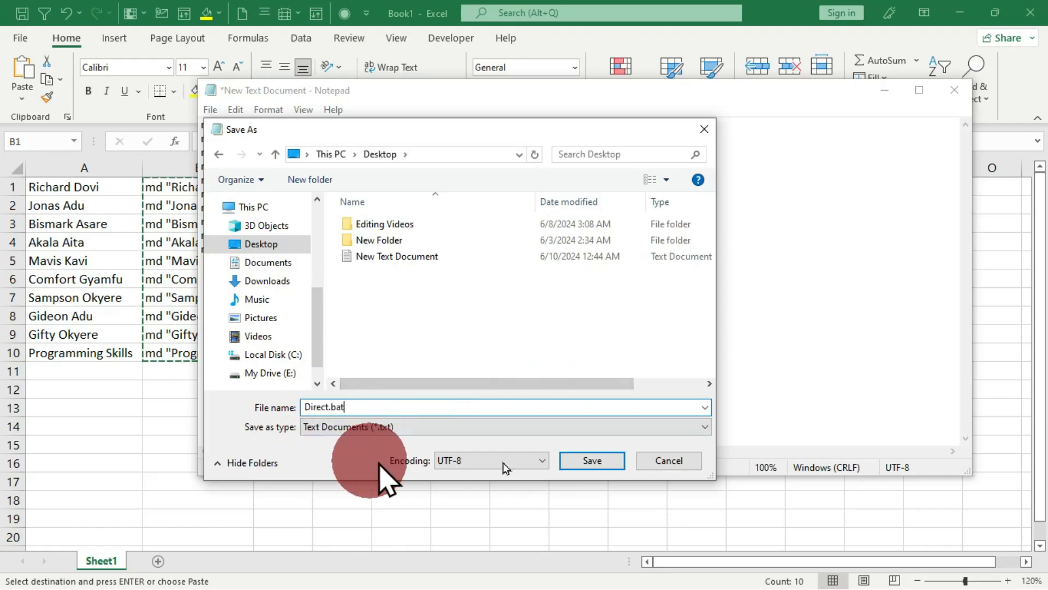
click(593, 465)
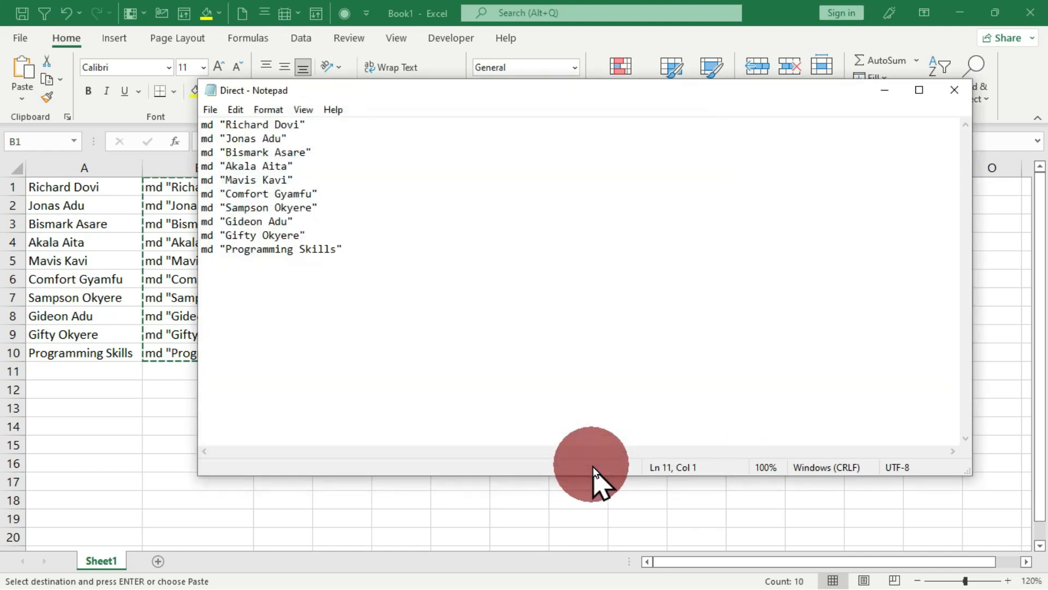
- Minimize Notepad and Excel so the desktop with the Direct file shows
click(890, 92)
click(962, 14)
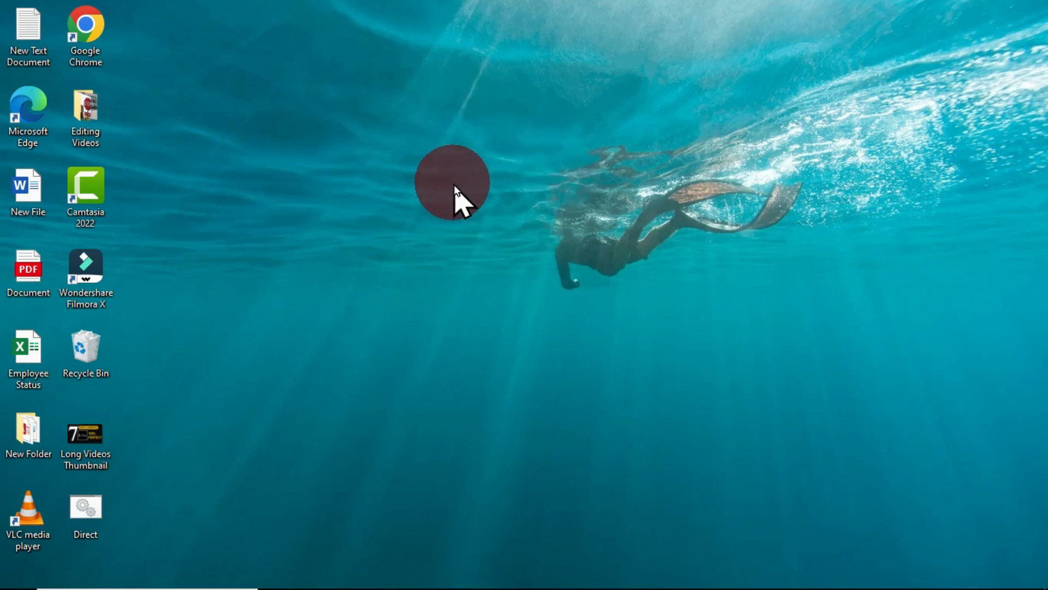
- Run Direct.bat from the desktop and reveal the ten newly created folders
double_click(95, 507)
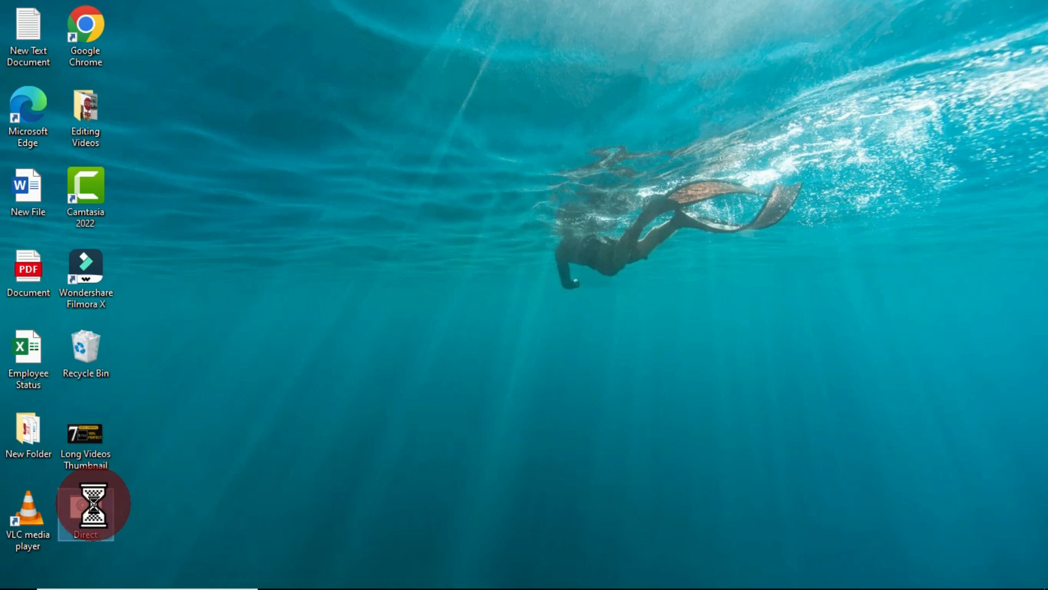
right_click(95, 507)
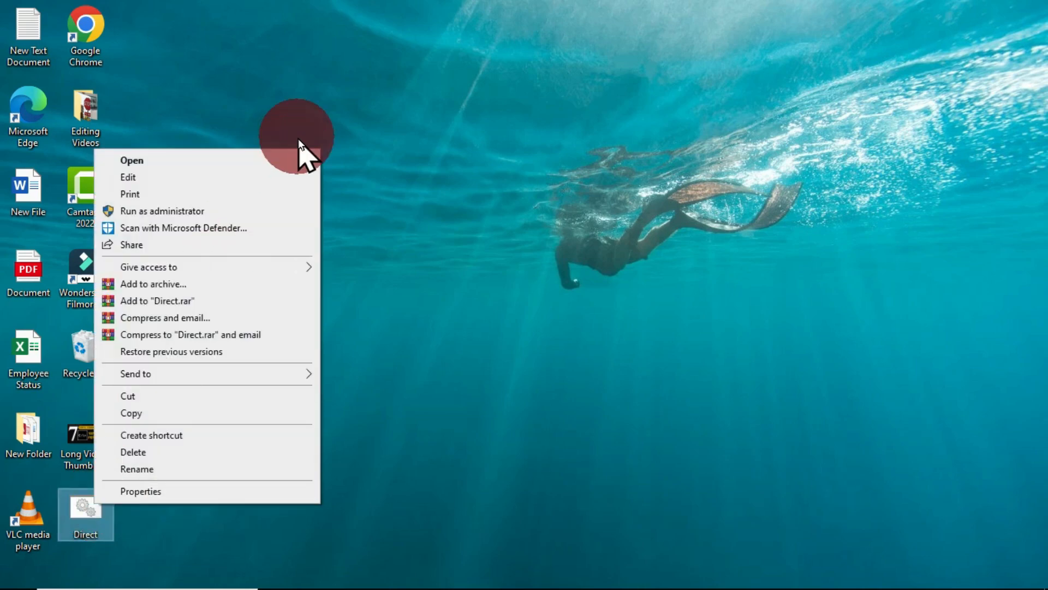
click(276, 159)
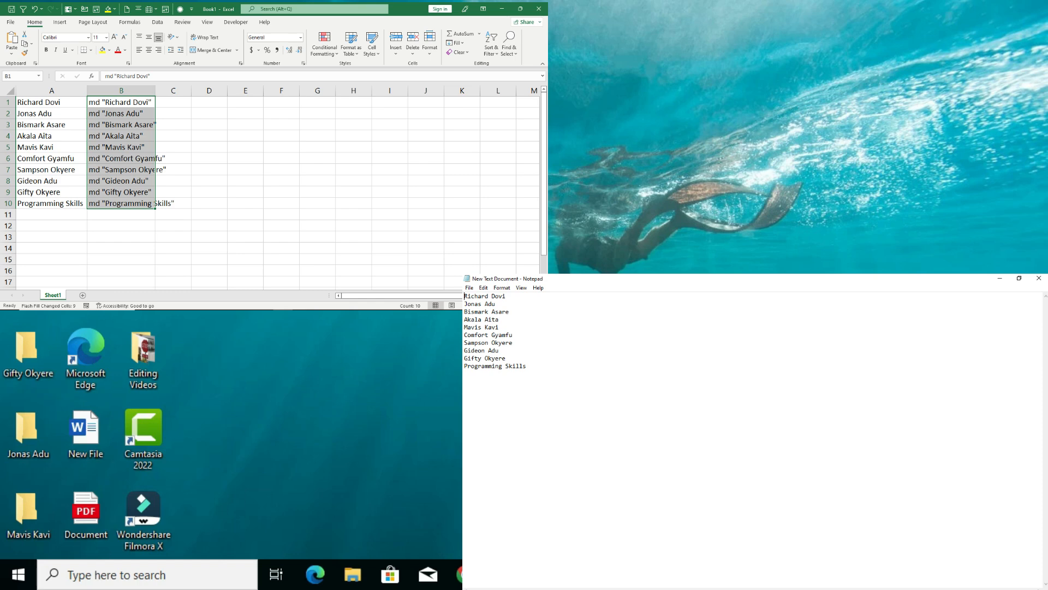
key(super+d)
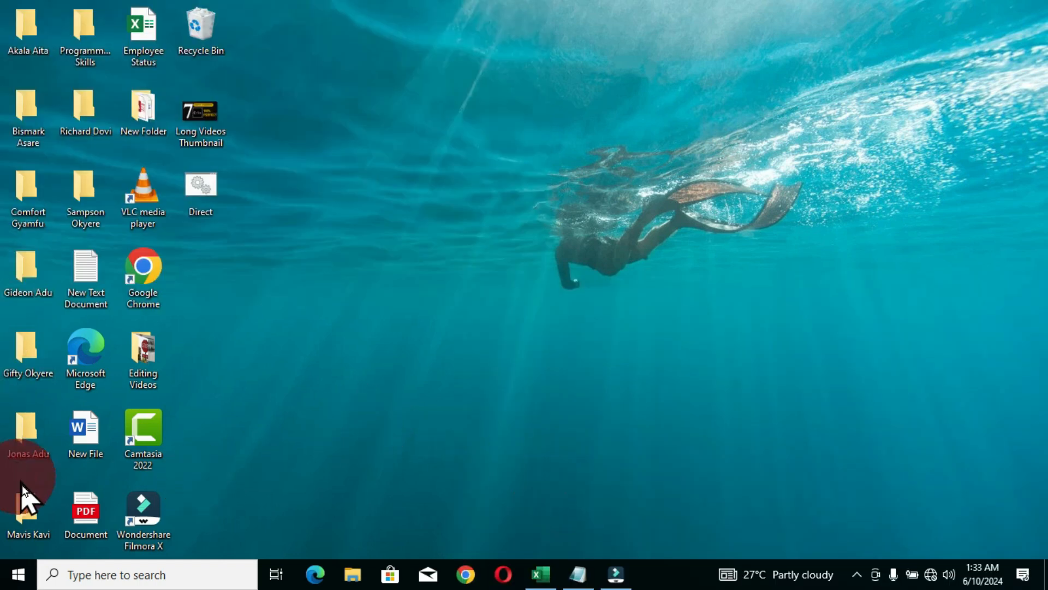
- Select the ten name folders on the desktop and delete them
click(22, 508)
ctrl+click(35, 412)
ctrl+click(35, 357)
ctrl+click(36, 280)
ctrl+click(40, 211)
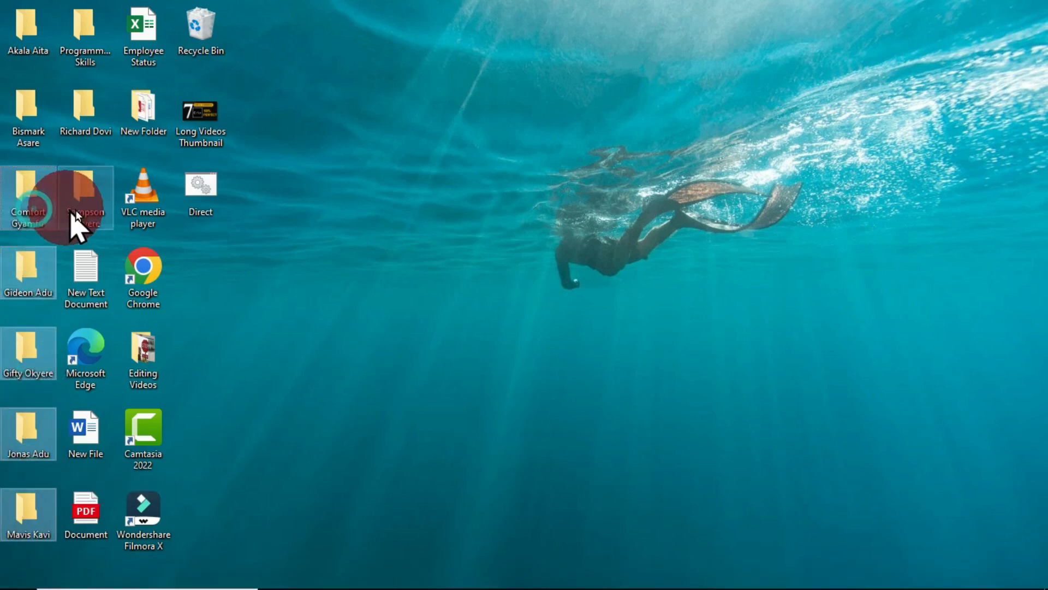
ctrl+click(75, 209)
ctrl+click(77, 127)
ctrl+click(31, 119)
ctrl+click(31, 44)
key(Delete)
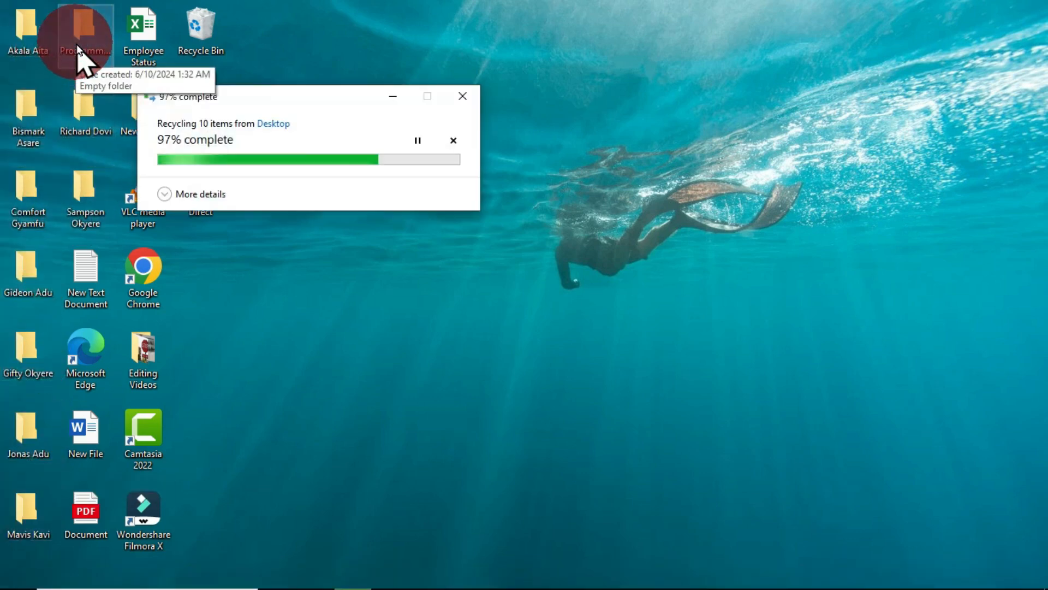
- Open Direct.bat in Notepad for editing
click(88, 510)
drag(87, 510, 543, 568)
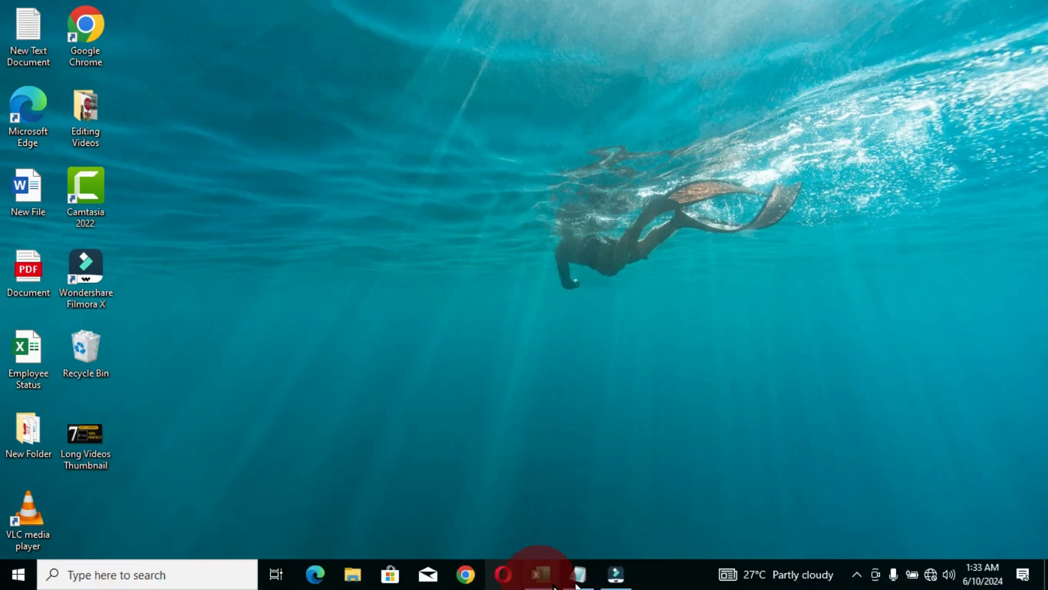
key(ctrl+a)
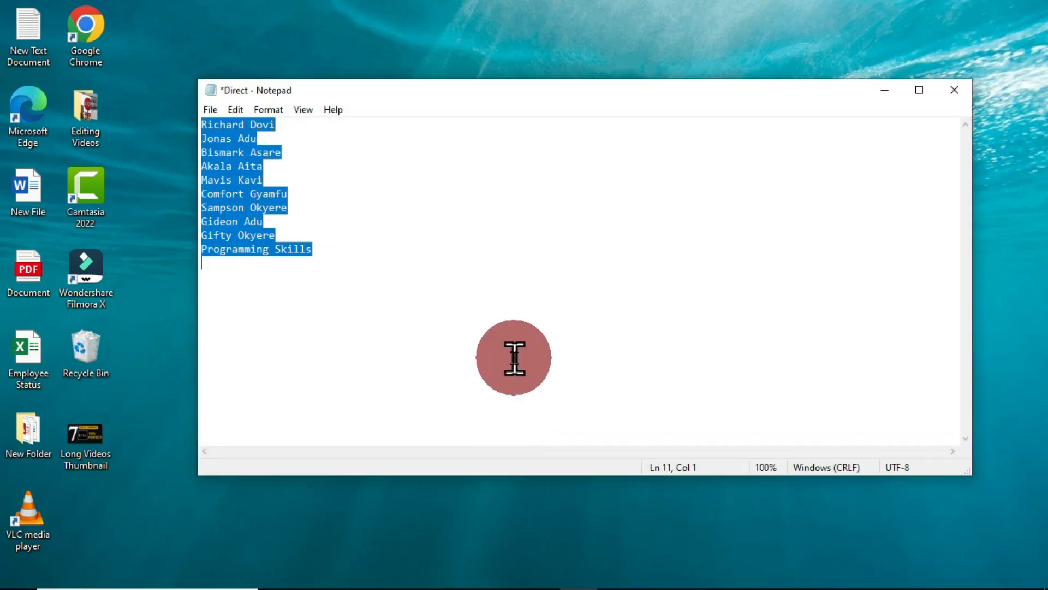
click(431, 307)
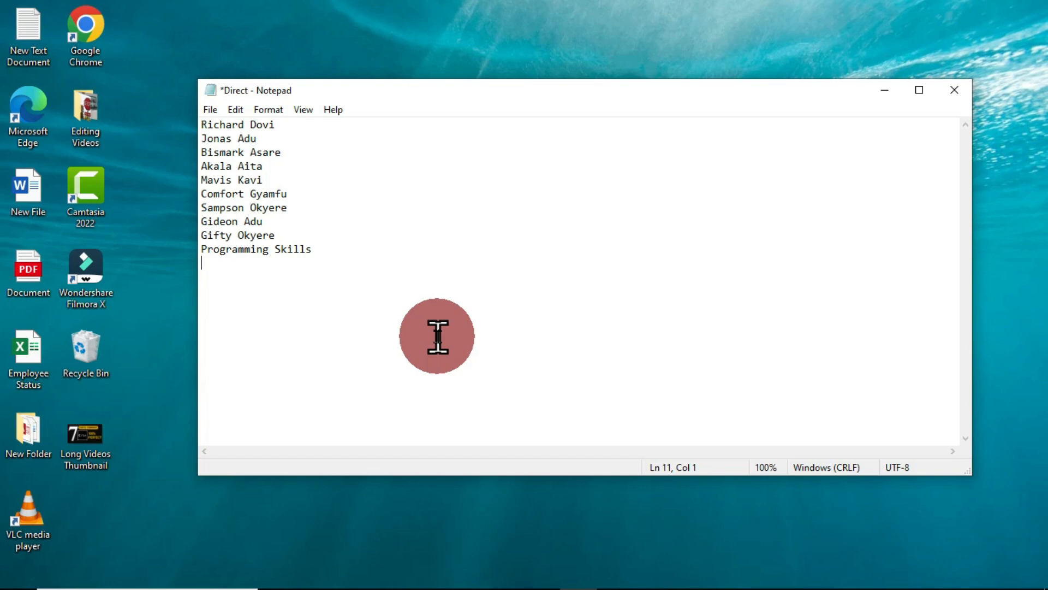
- Turn the first five names into md commands with each name in double quotes
click(202, 125)
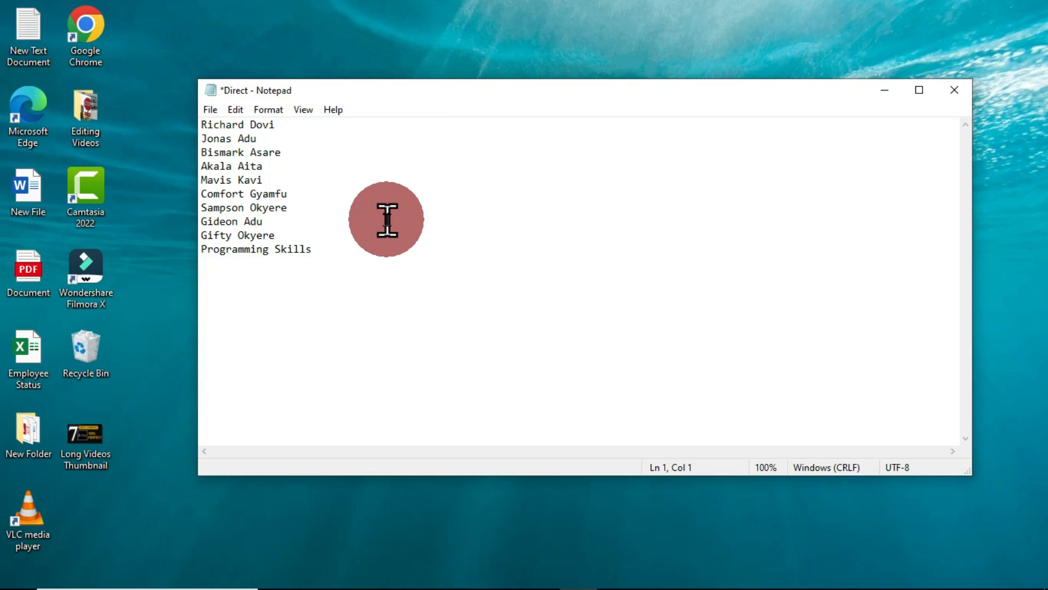
text(m)
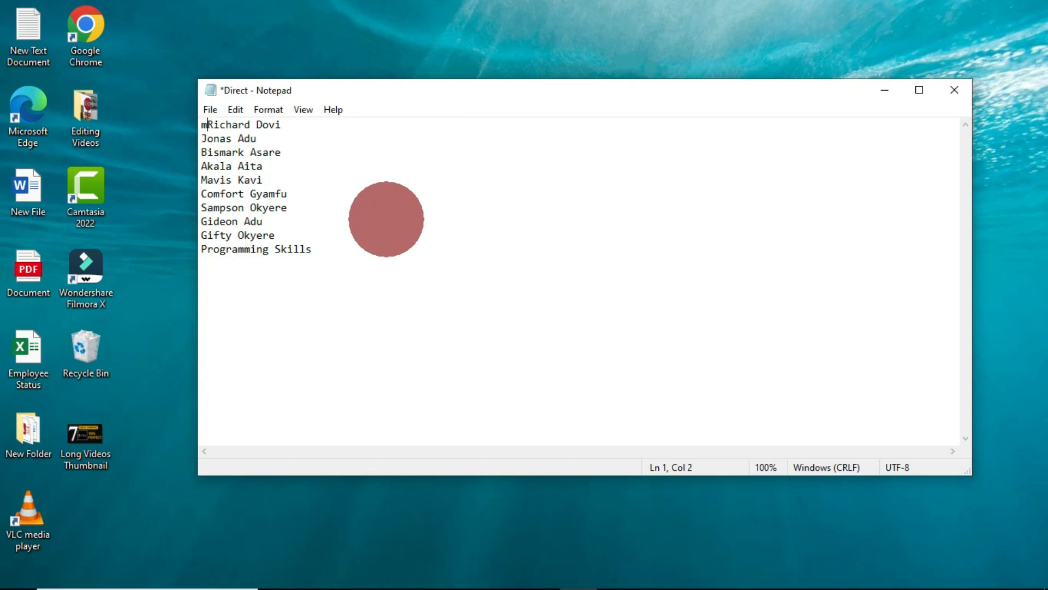
text(d )
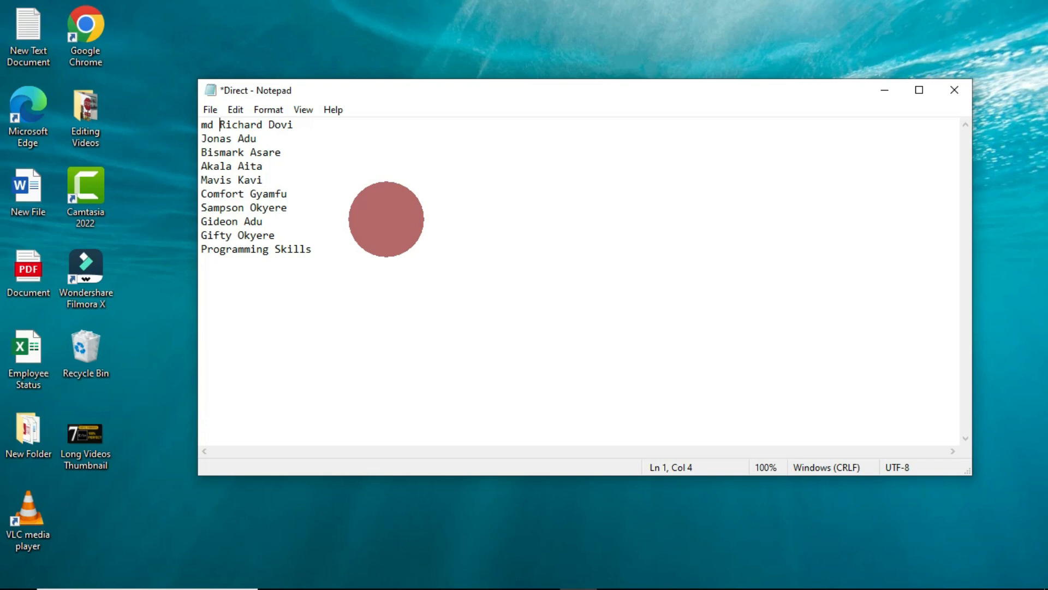
text(")
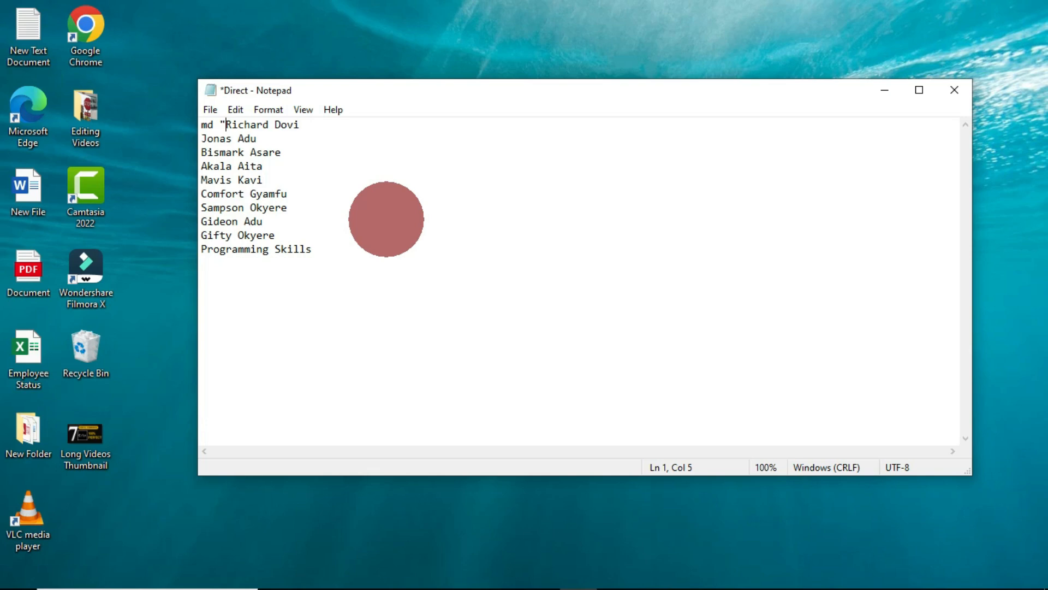
key(ctrl+Right)
key(ctrl+Right)
text(")
key(Down)
key(Left)
key(Left)
key(Left)
key(Left)
key(Left)
key(Left)
key(Left)
key(Left)
key(Left)
text(md ")
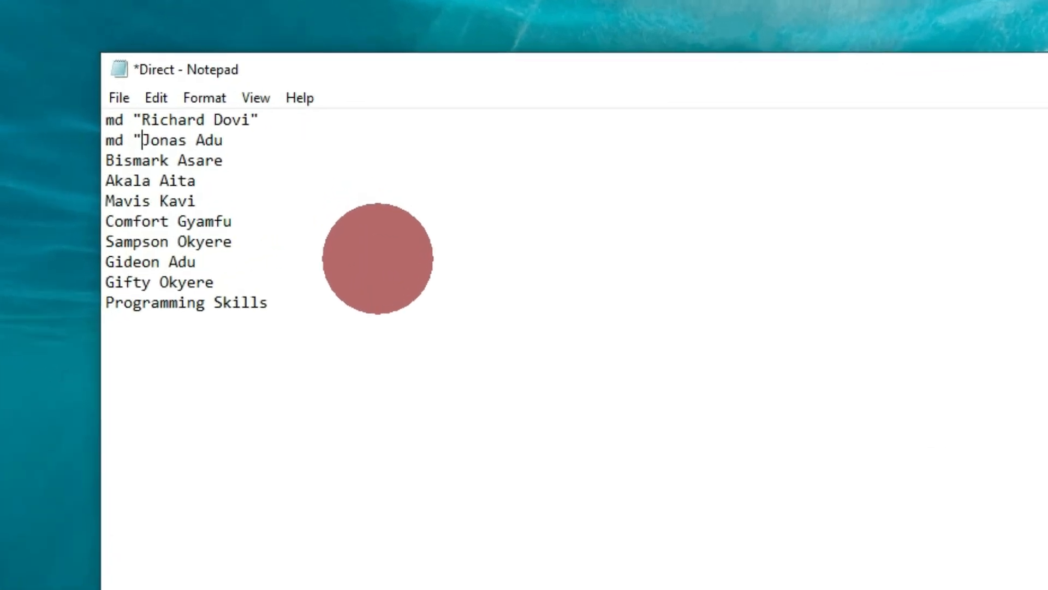
key(End)
text(")
key(Down)
key(ctrl+Left)
key(ctrl+Left)
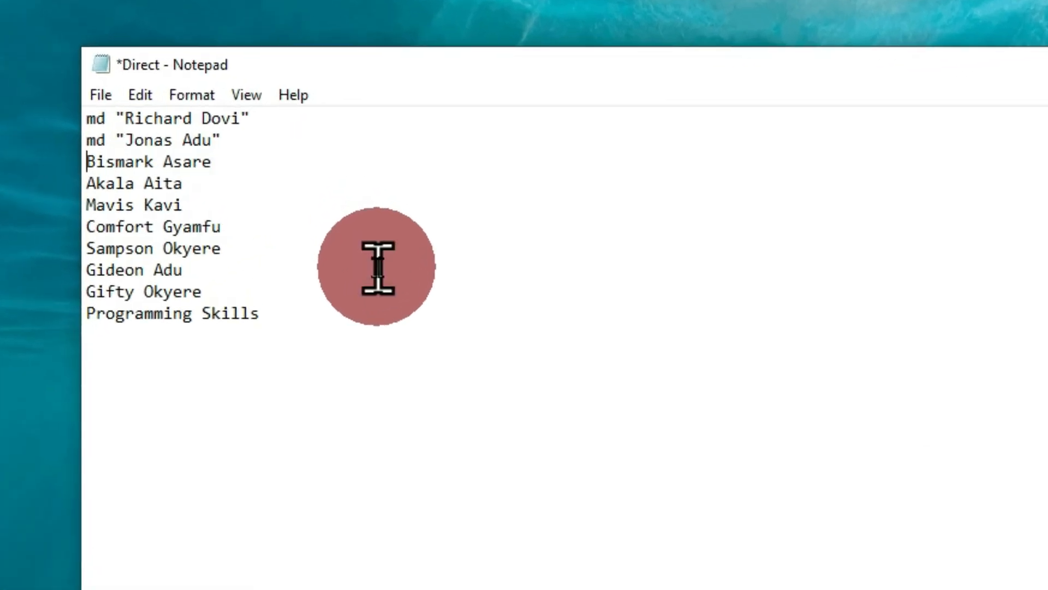
text(md ")
key(End)
text(")
key(Down)
key(ctrl+Left)
key(ctrl+Left)
text(md ")
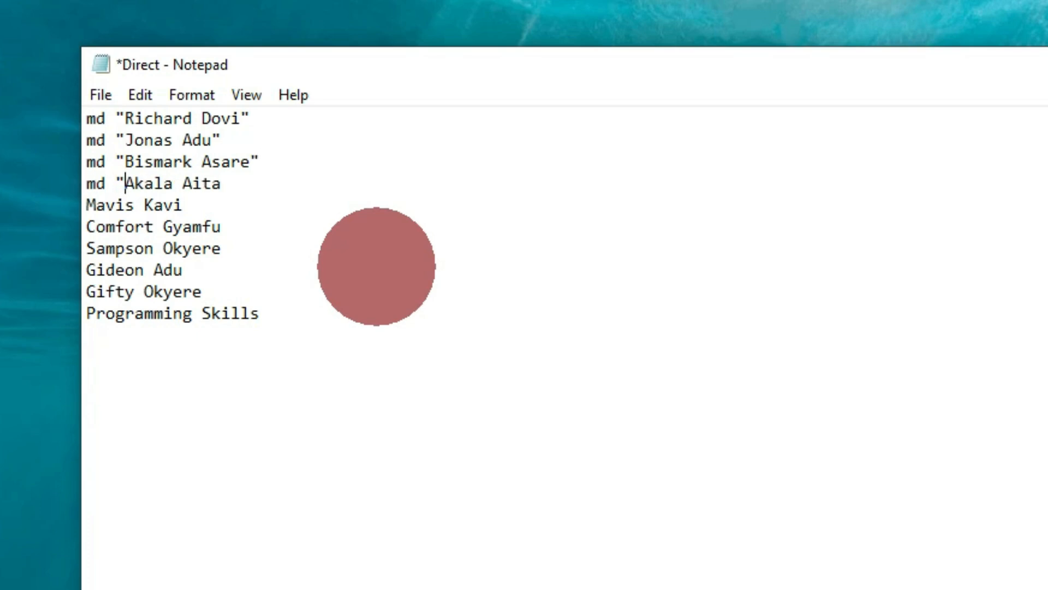
key(End)
text(")
key(Down)
key(ctrl+Left)
key(ctrl+Left)
text(md ")
key(End)
text(")
- Wrap the last five lines likewise, ending with md "Programming Skills"
key(Down)
key(ctrl+Left)
key(ctrl+Left)
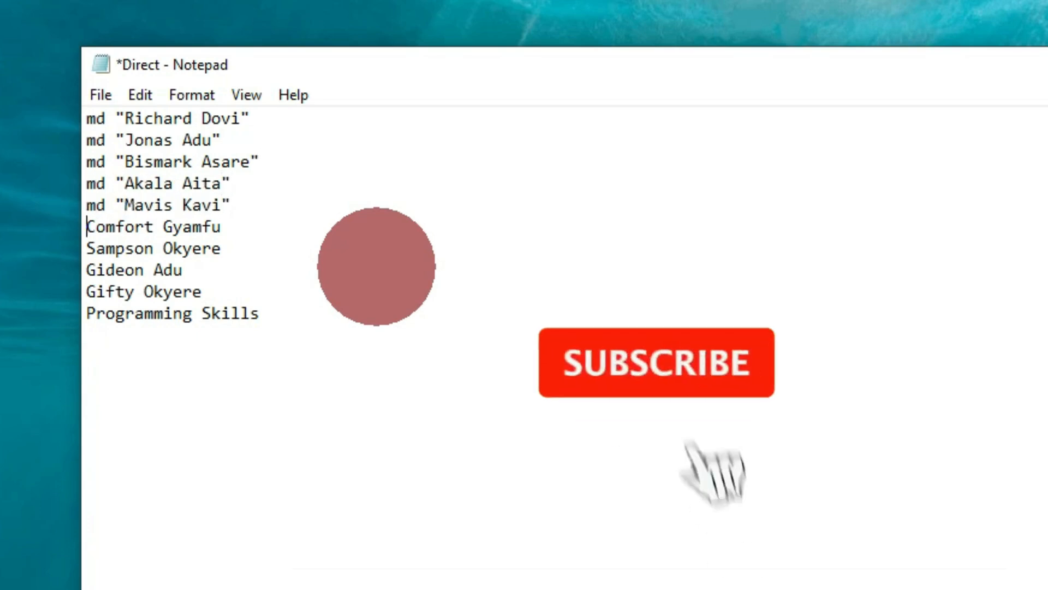
text(md ")
key(End)
text(")
key(Down)
key(ctrl+Left)
key(ctrl+Left)
text(md ")
key(End)
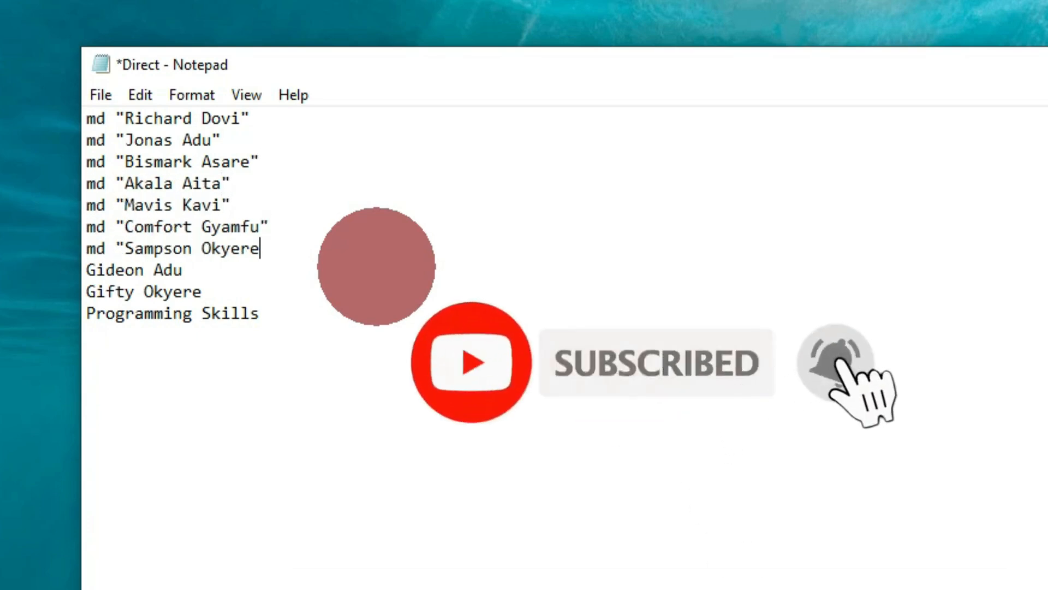
text(")
key(Down)
key(ctrl+Left)
key(ctrl+Left)
text(md ")
key(End)
text(")
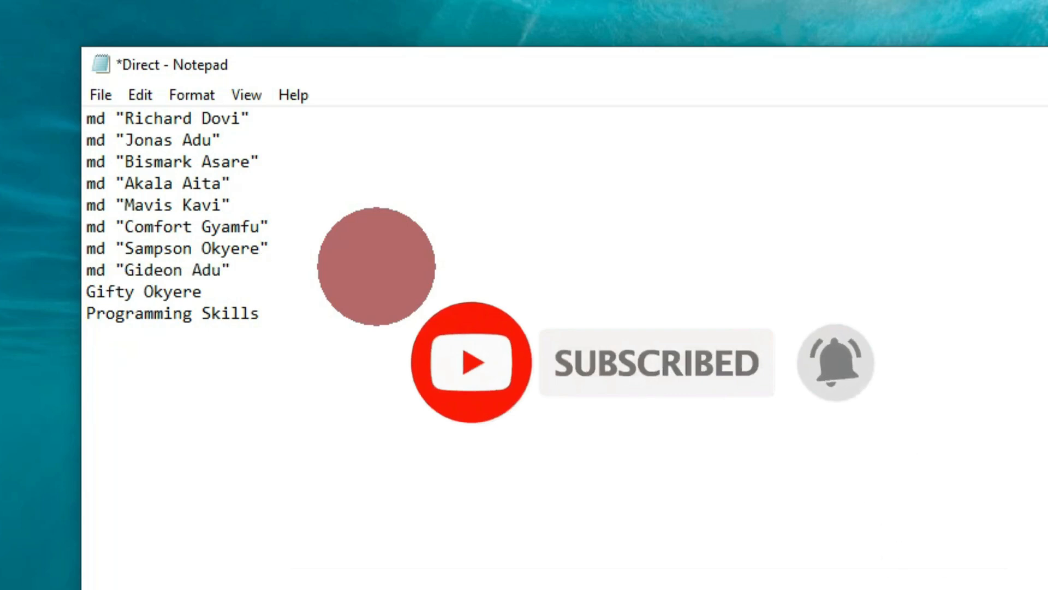
key(Down)
key(ctrl+Left)
key(ctrl+Left)
text(md ")
key(End)
text(")
key(Down)
key(ctrl+Left)
key(ctrl+Left)
text(md)
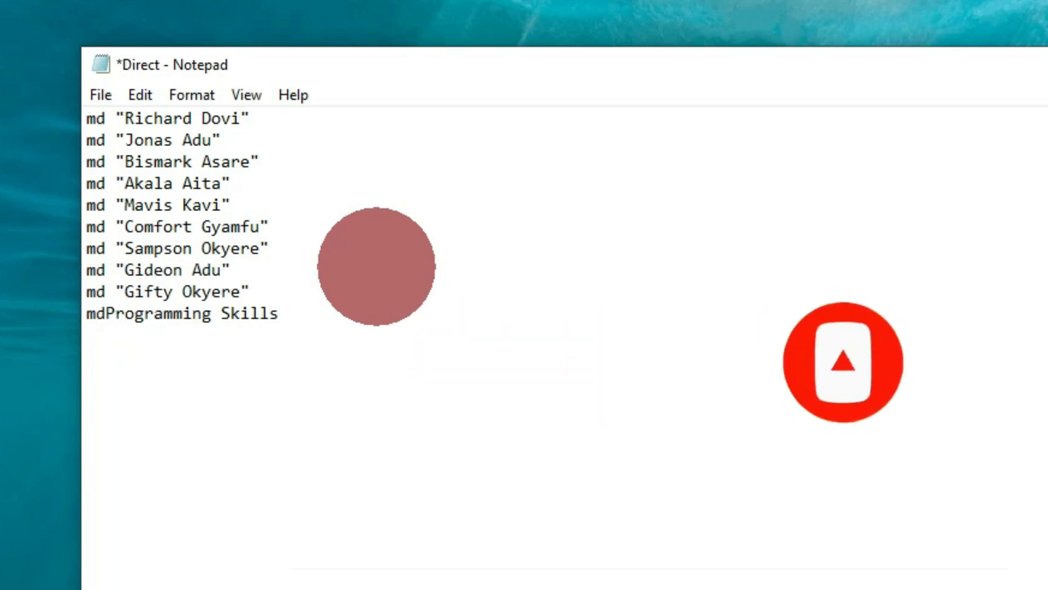
text( ")
key(End)
text(")
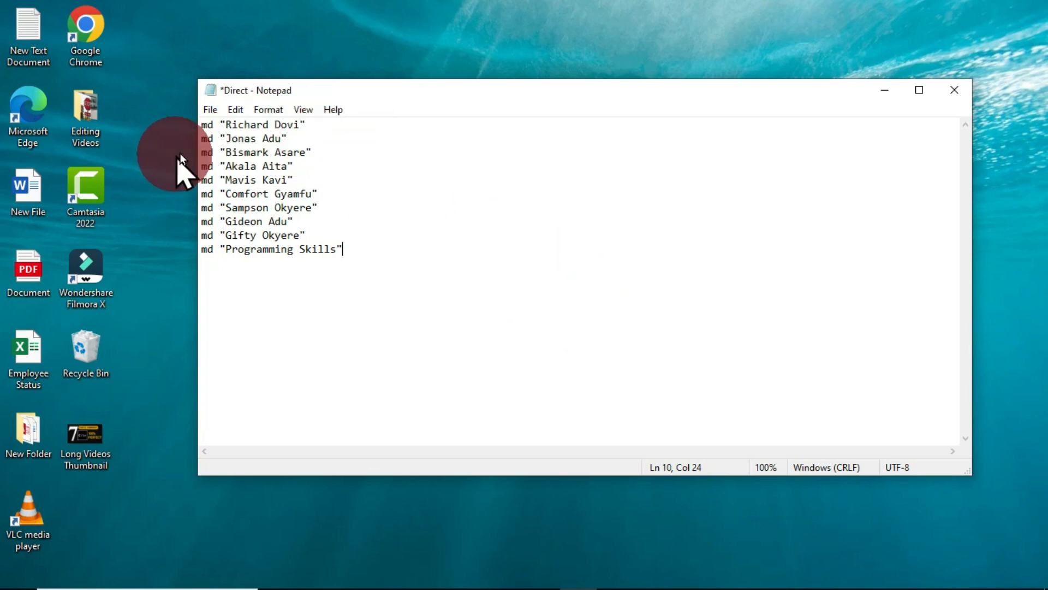
- Save the md command list from Notepad to the Desktop as Who.bat
key(ctrl+shift+s)
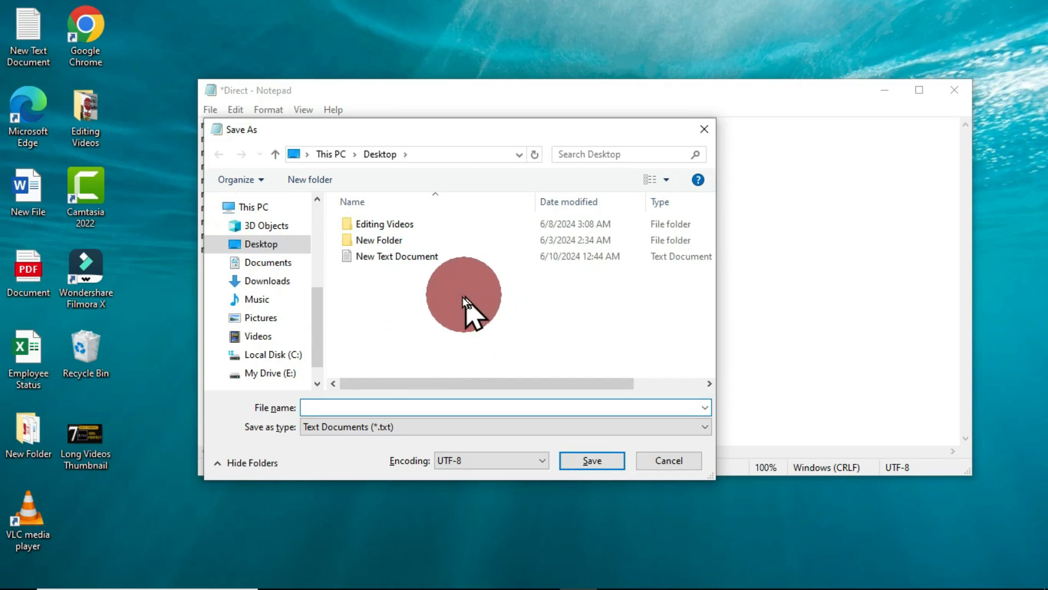
click(380, 409)
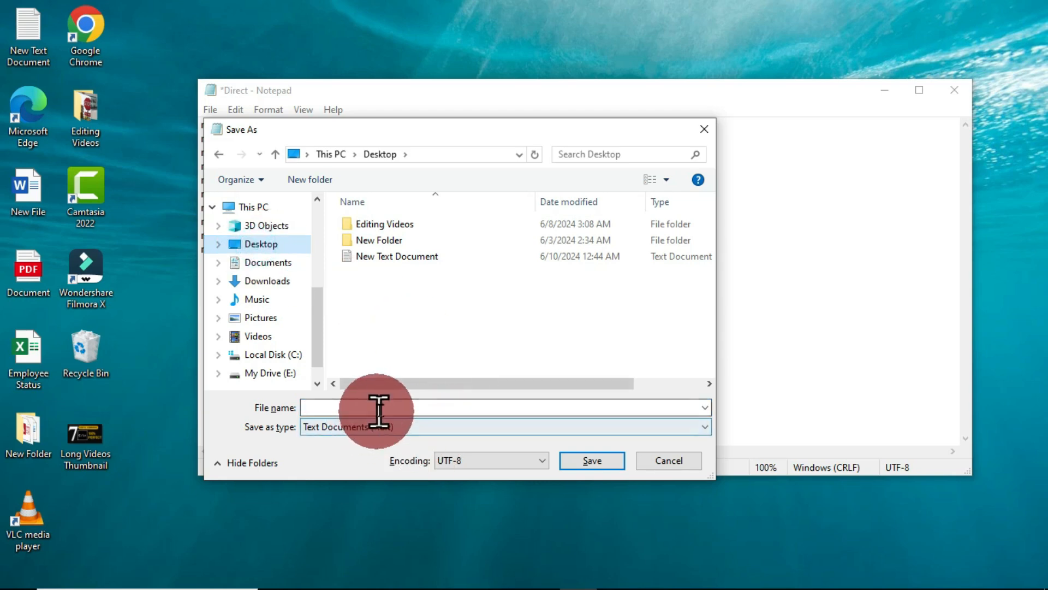
text(Who)
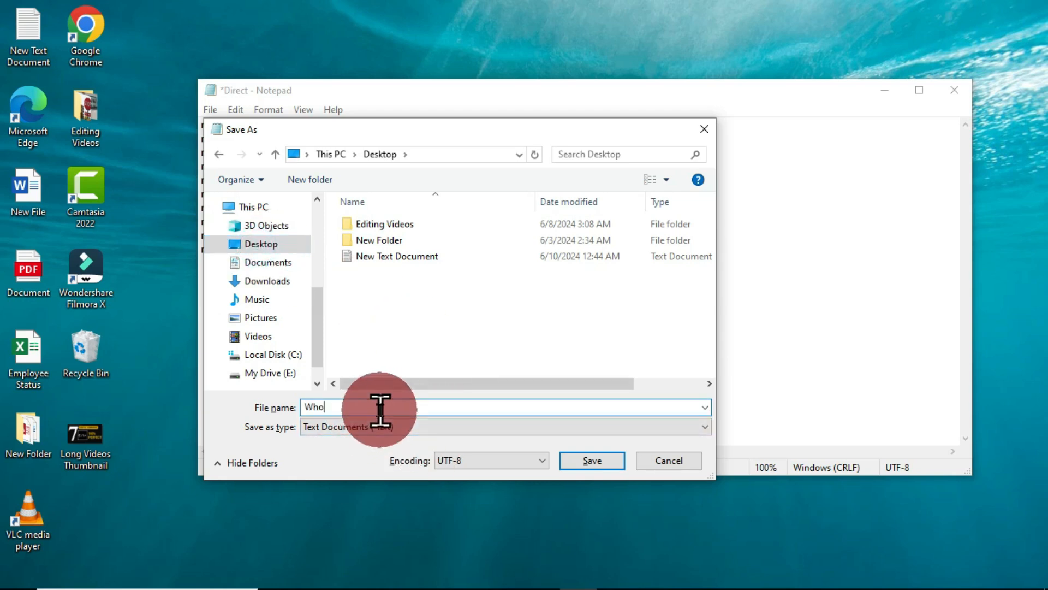
text(.bat)
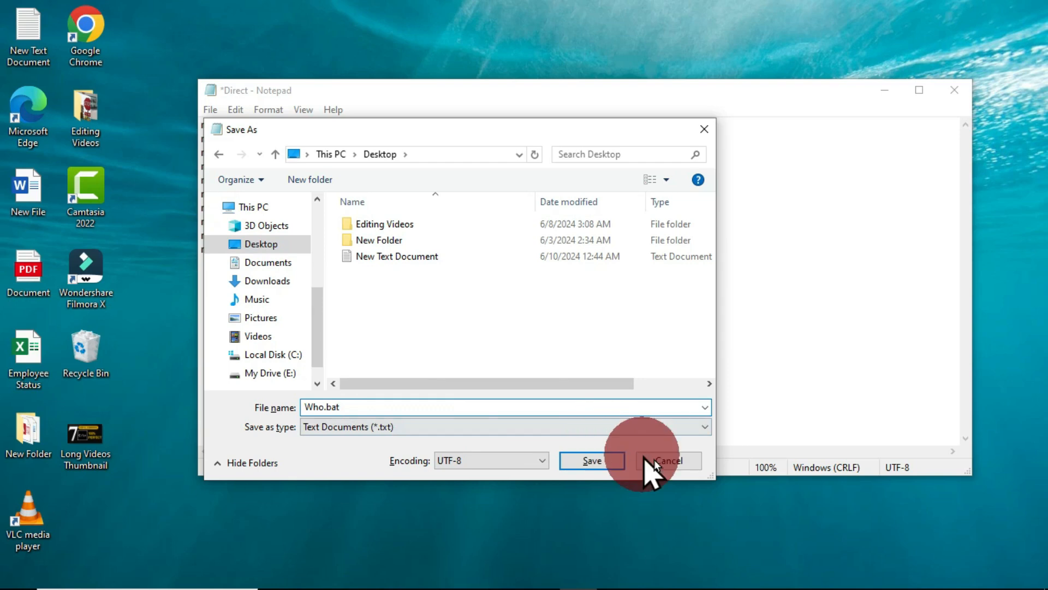
click(594, 464)
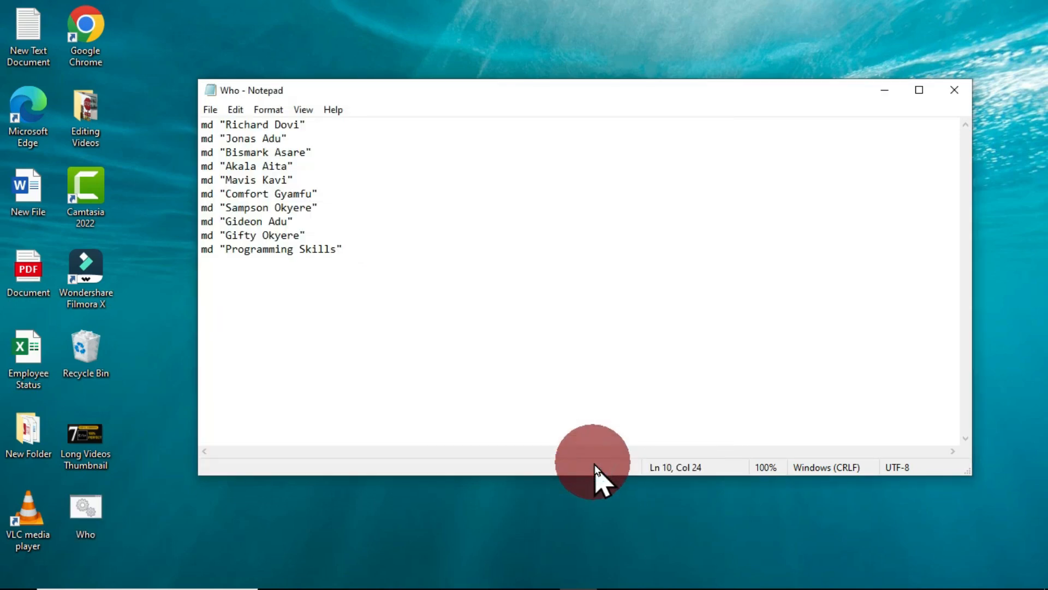
- Close Notepad, refresh the desktop, and run Who.bat to create the ten name folders
click(961, 100)
right_click(473, 108)
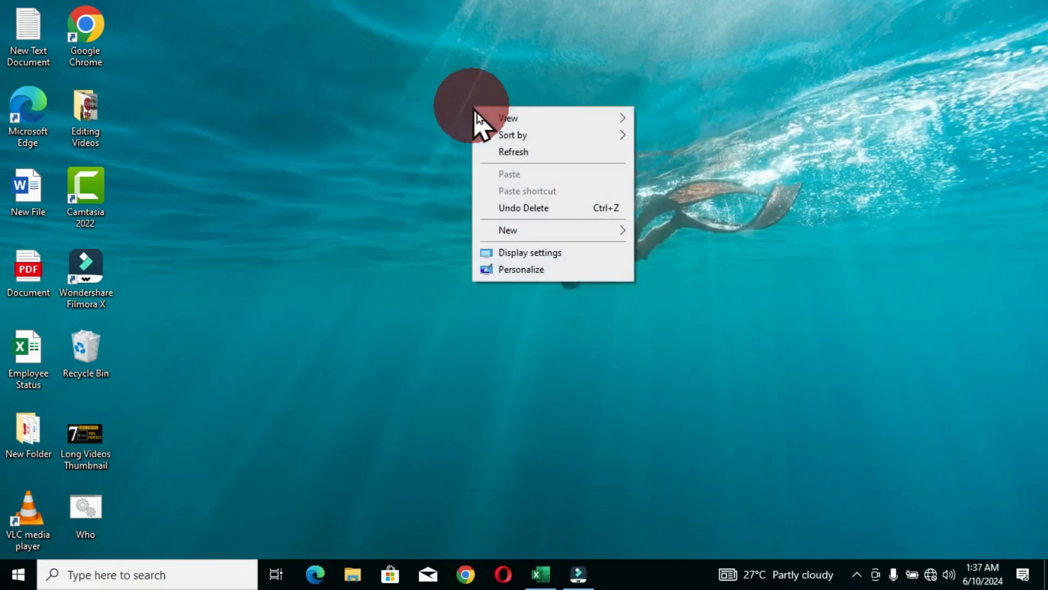
click(519, 152)
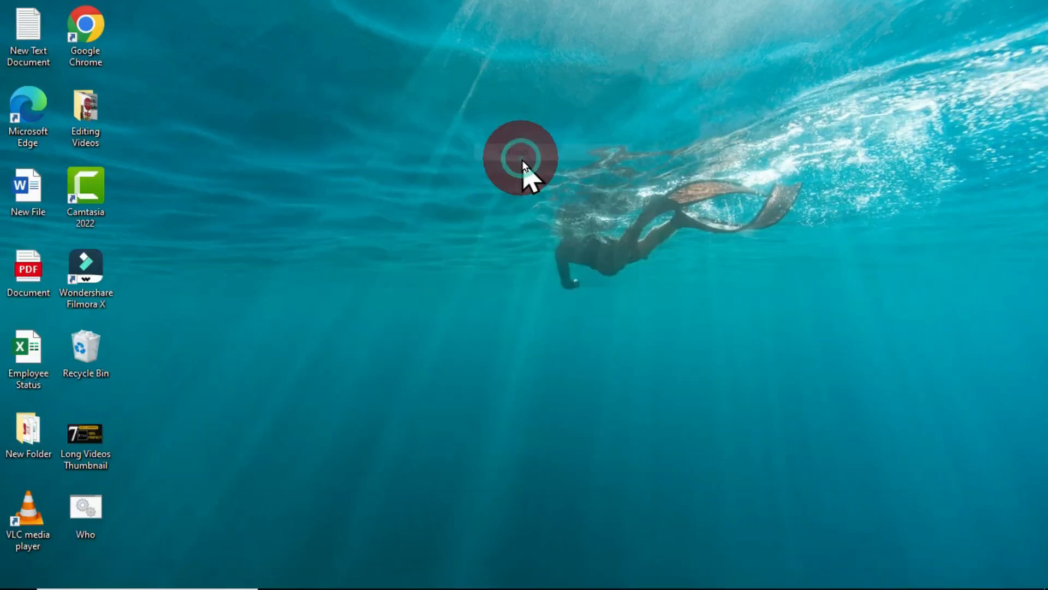
double_click(87, 511)
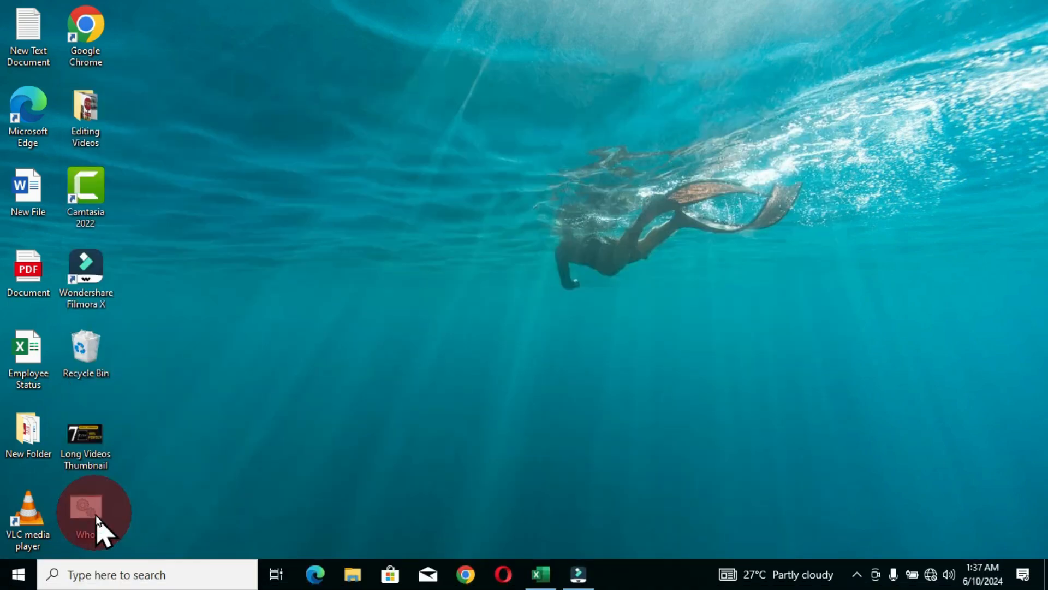